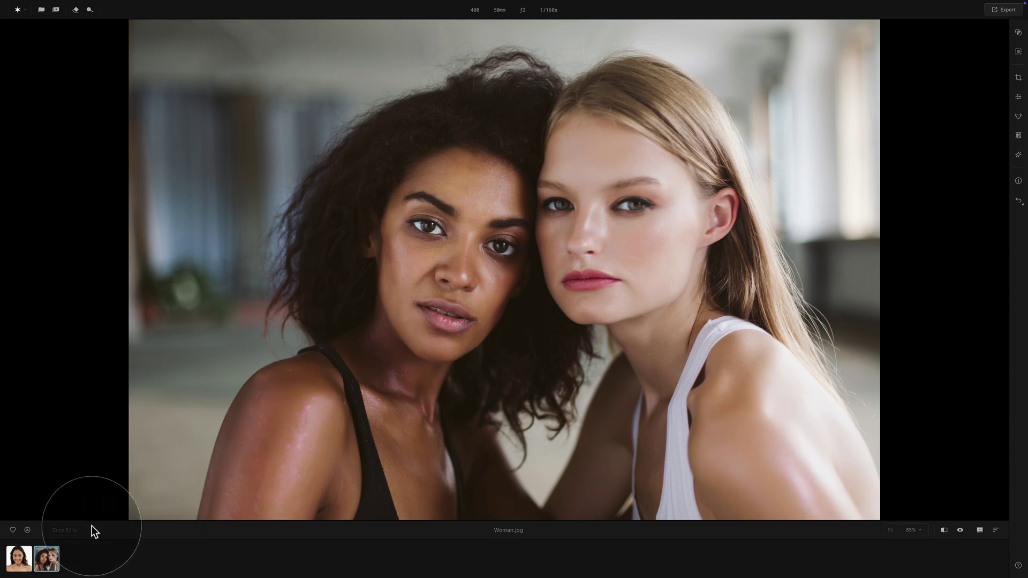
Switch to the Make-Up.jpg portrait and expand only the Color section of the Essentials adjustments.
left_click(19, 560)
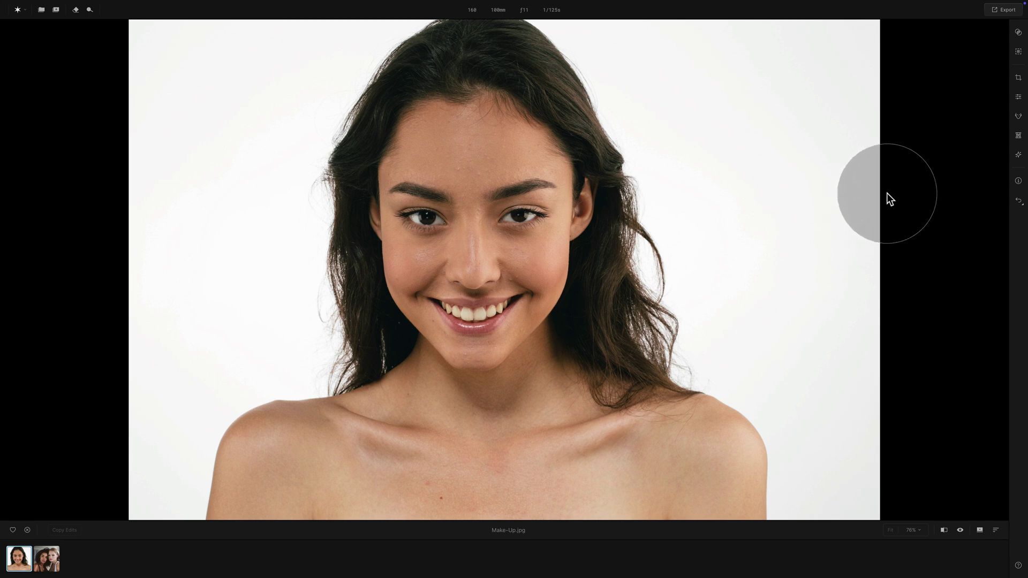
left_click(1018, 116)
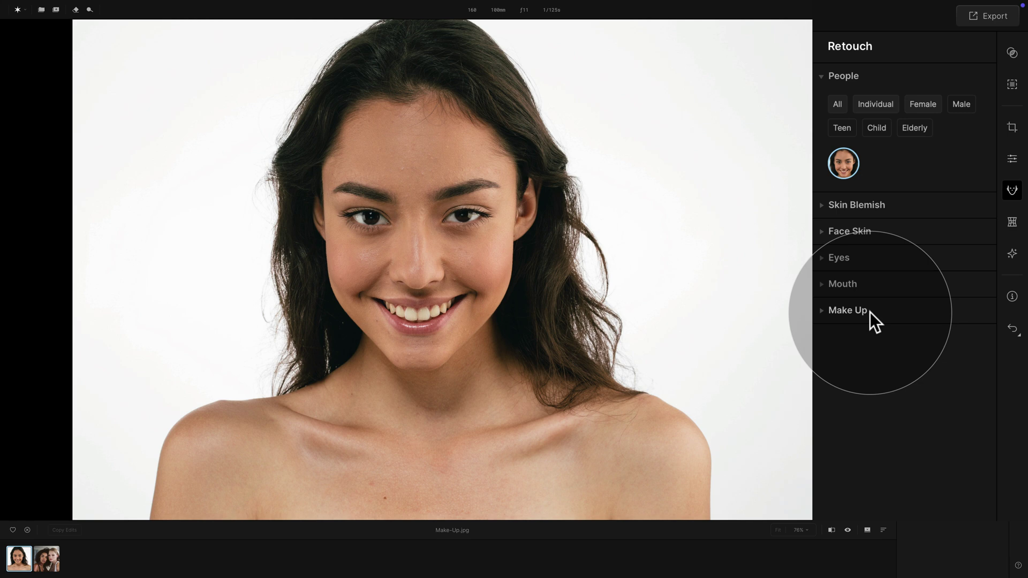
left_click(1012, 159)
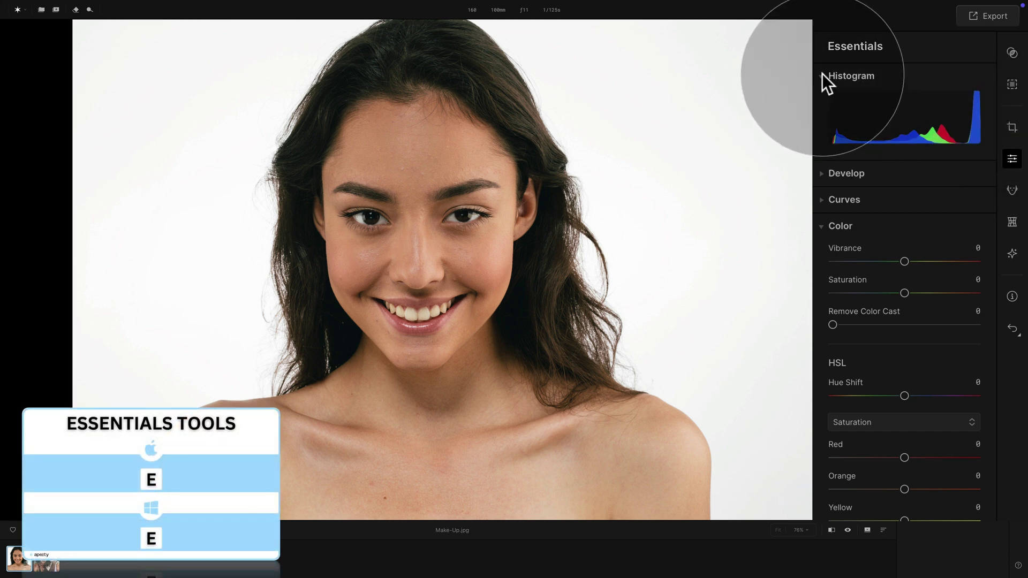
left_click(824, 76)
left_click(826, 161)
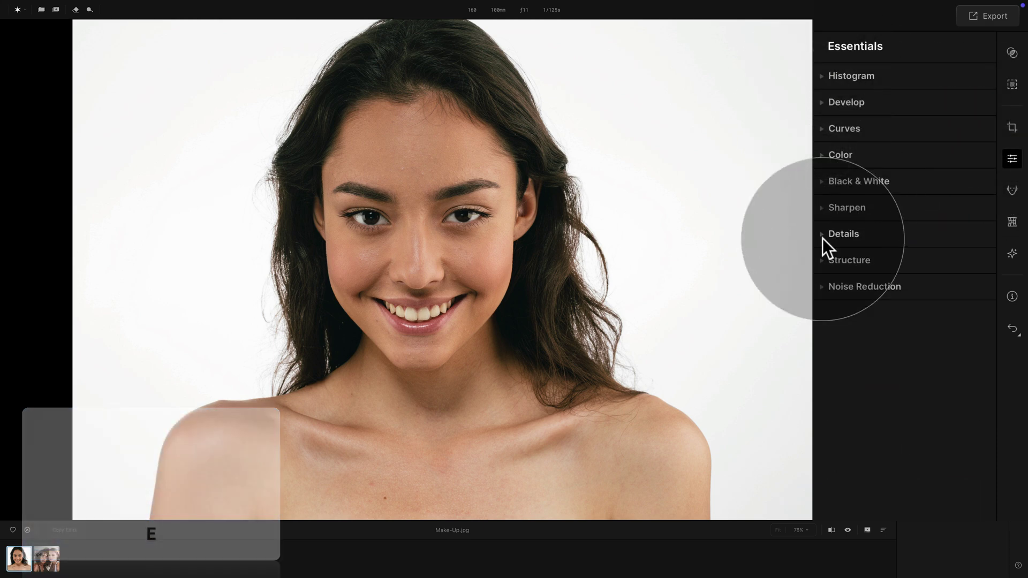
left_click(822, 156)
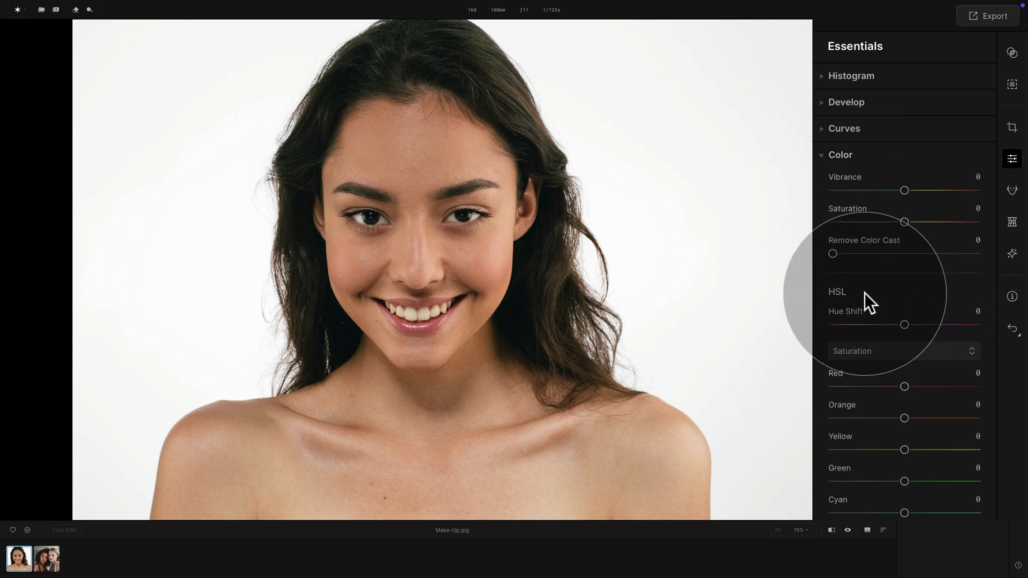
left_click_drag(864, 293, 864, 153)
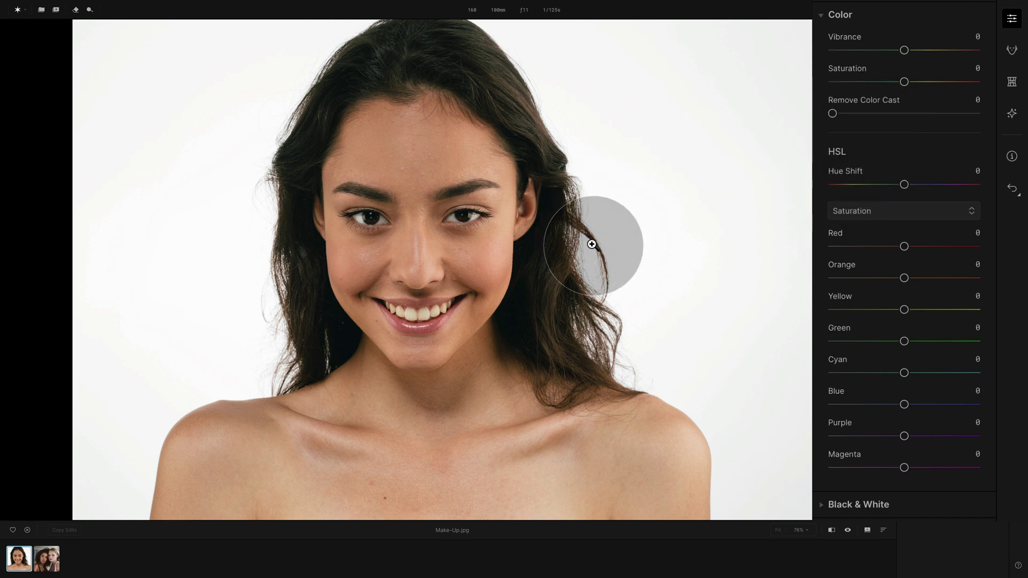
Set the HSL saturation to 20 for Red, 15 for Orange and 17 for Yellow.
left_click(866, 213)
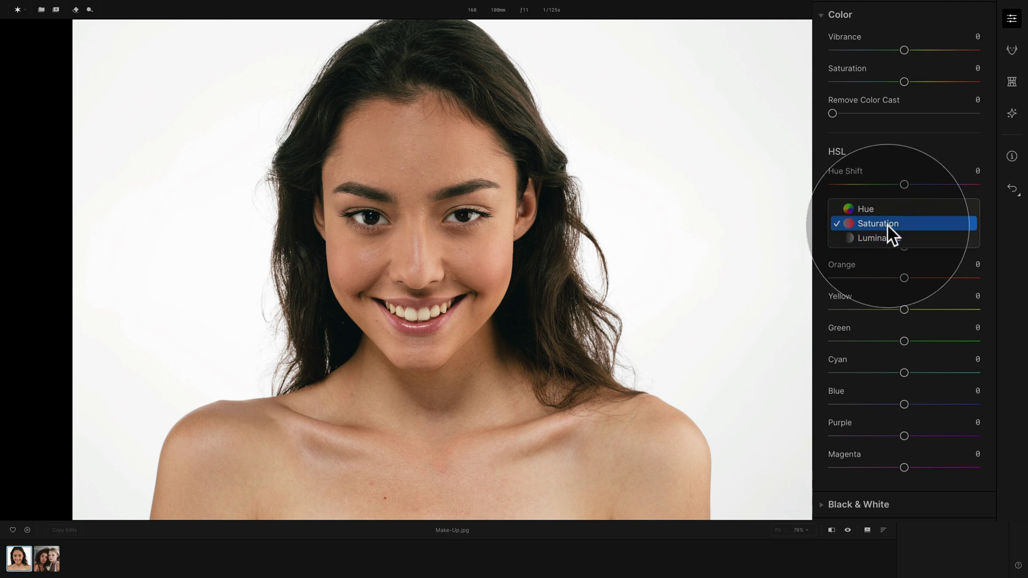
left_click(888, 225)
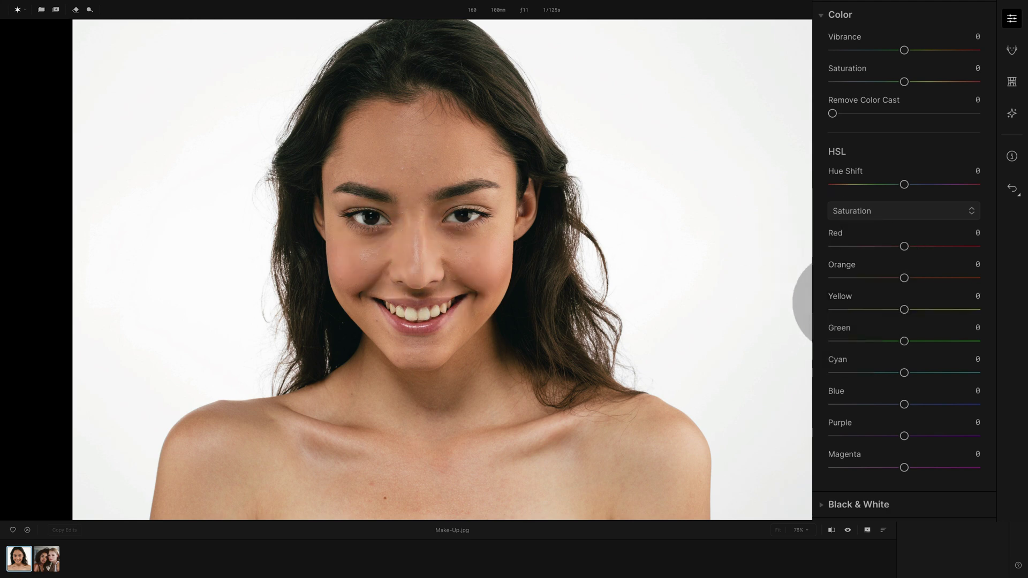
left_click_drag(896, 247, 1019, 257)
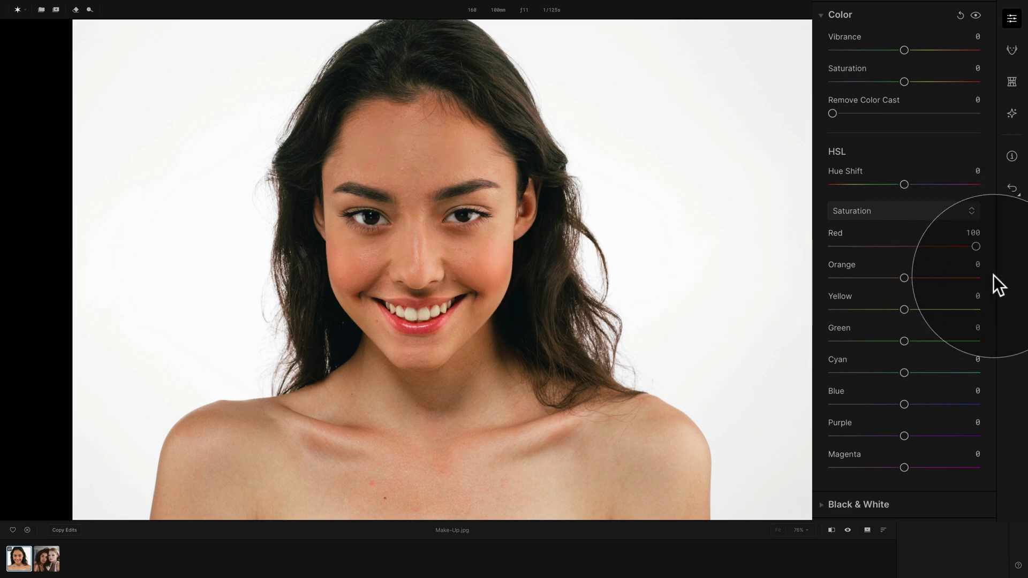
left_click(920, 245)
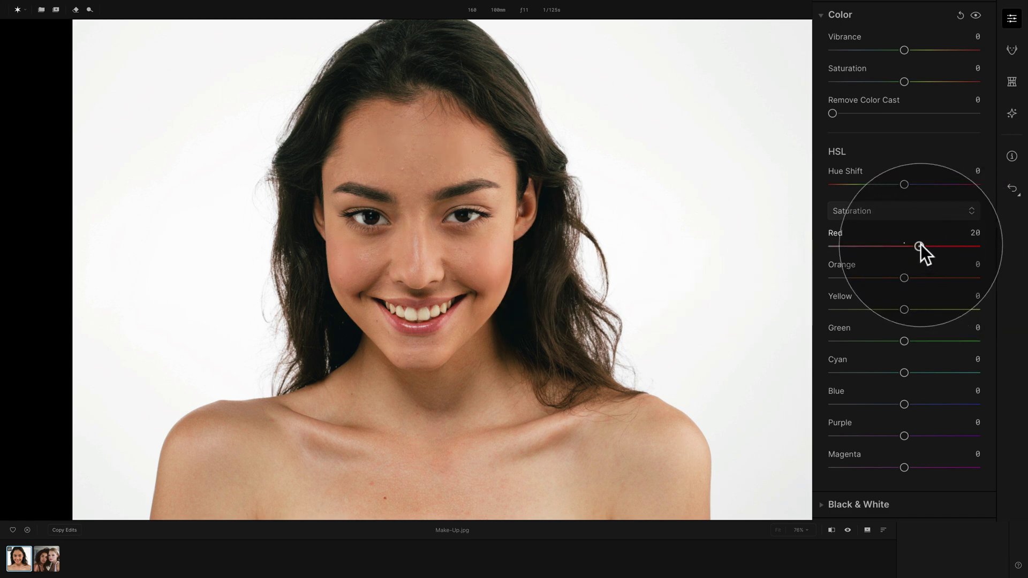
left_click(920, 245)
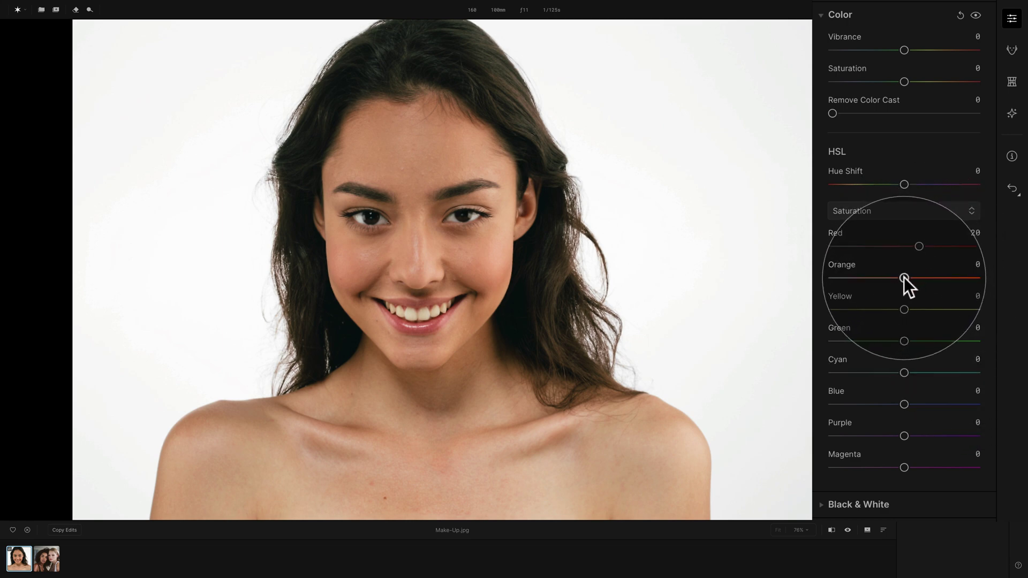
mouse_move(900, 277)
left_mouse_down()
mouse_move(926, 279)
mouse_move(915, 277)
left_mouse_up()
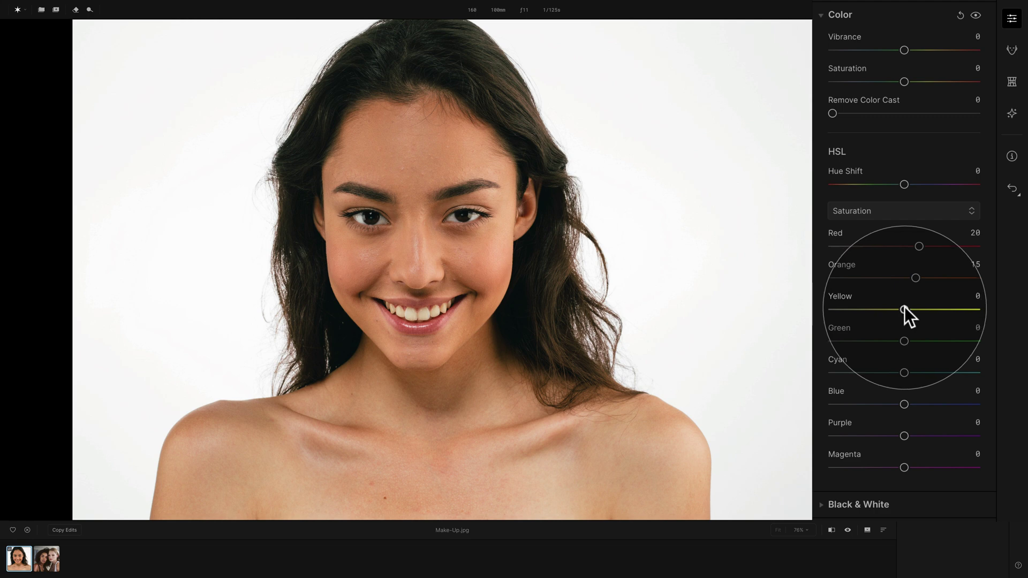
mouse_move(903, 309)
left_mouse_down()
mouse_move(967, 309)
mouse_move(900, 305)
mouse_move(915, 310)
left_mouse_up()
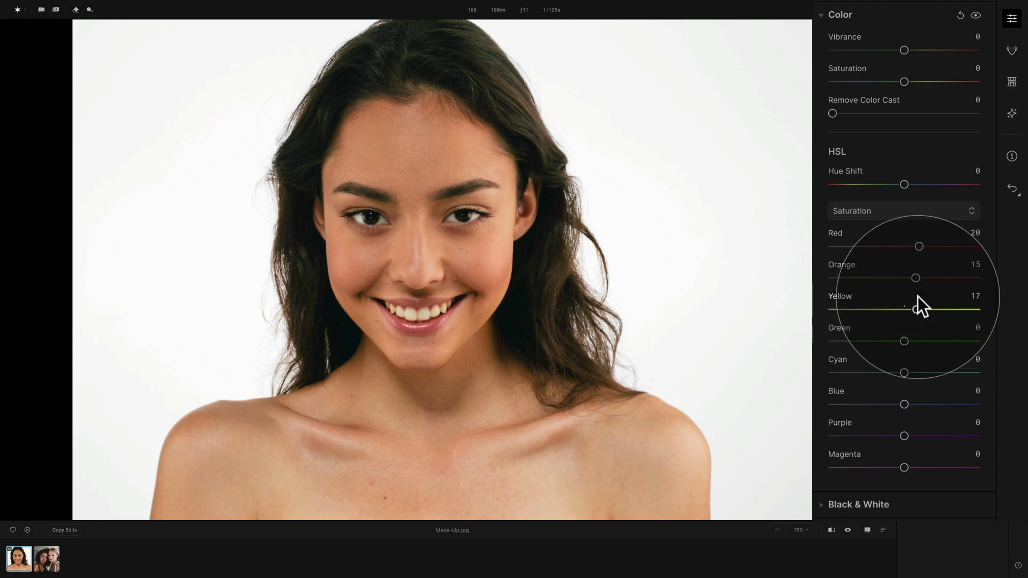
Set the HSL luminance to -8 for Red and -7 for Orange, resetting Yellow to 0 after trying 51.
left_click(903, 212)
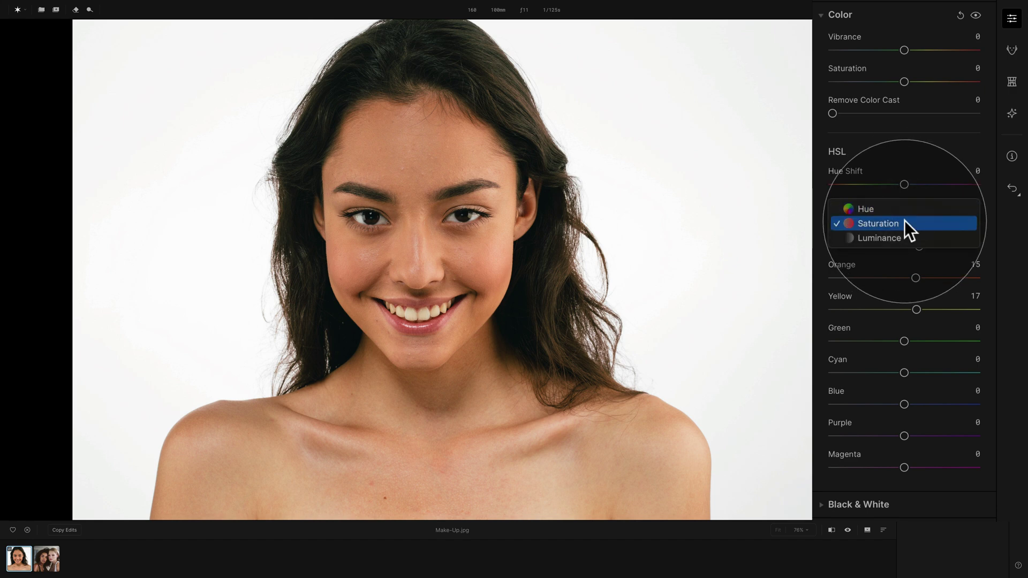
left_click(900, 238)
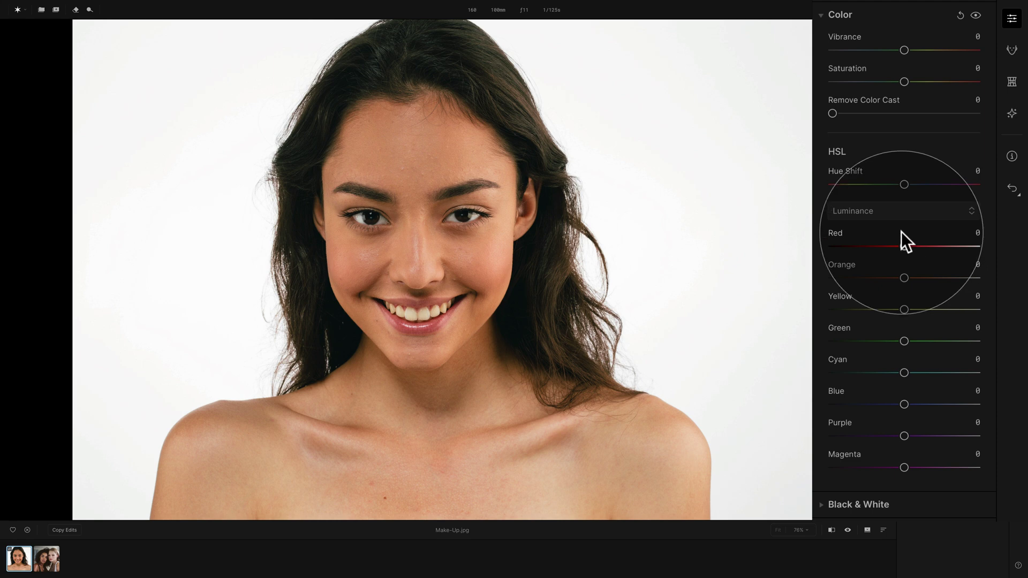
left_click_drag(904, 245, 940, 309)
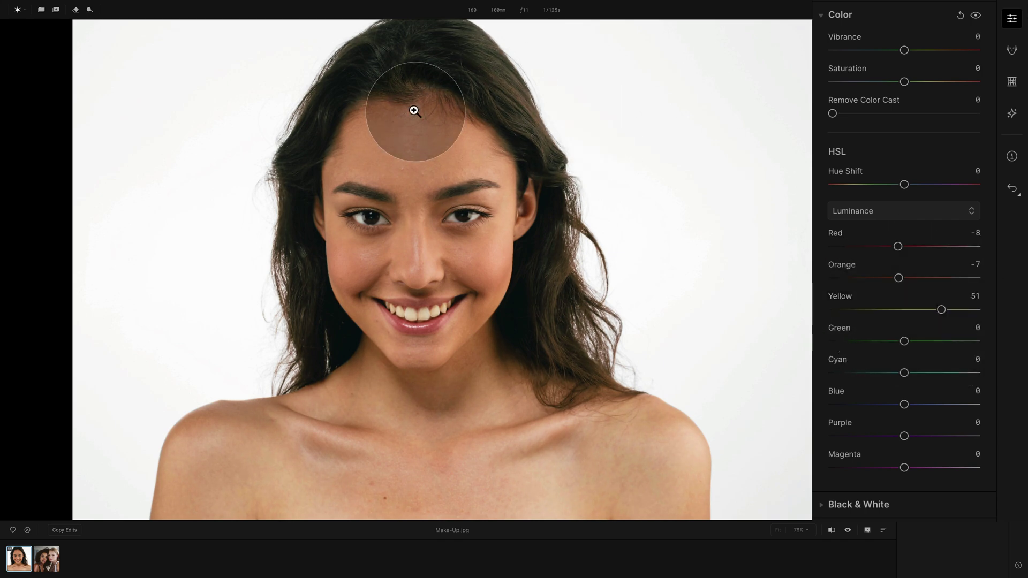
double_click(838, 296)
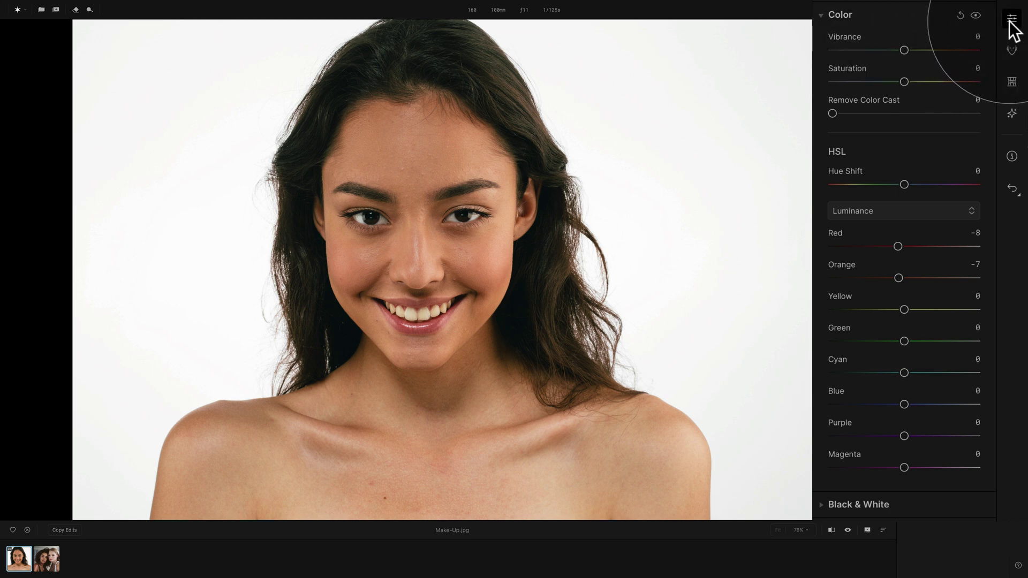
Open the Make Up section of the Retouch tools and review its blush, contour, highlights, eyeliner, eyebrow and lip controls.
scroll(1013, 31, "up", 5)
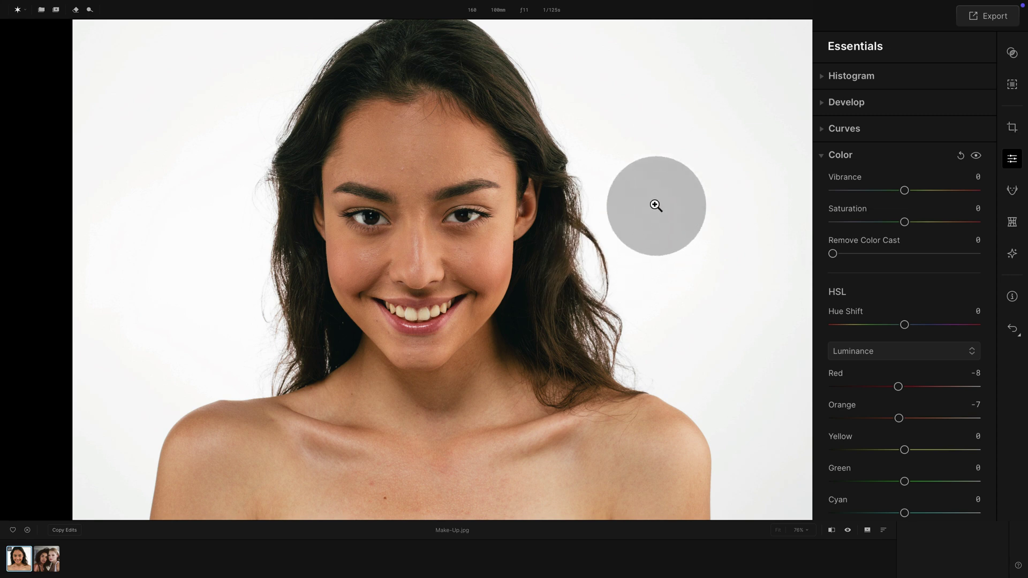
left_click(1013, 191)
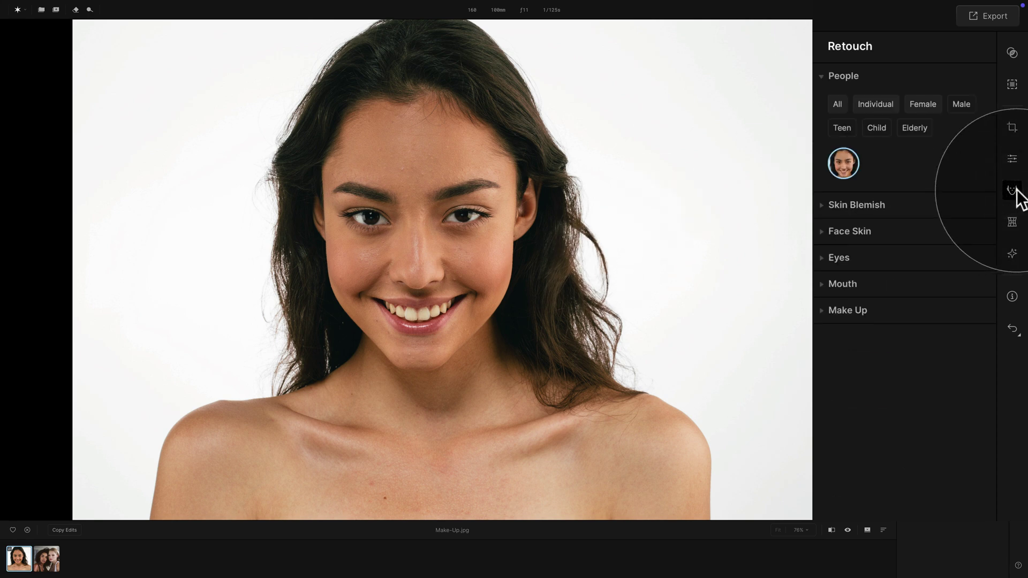
left_click(863, 316)
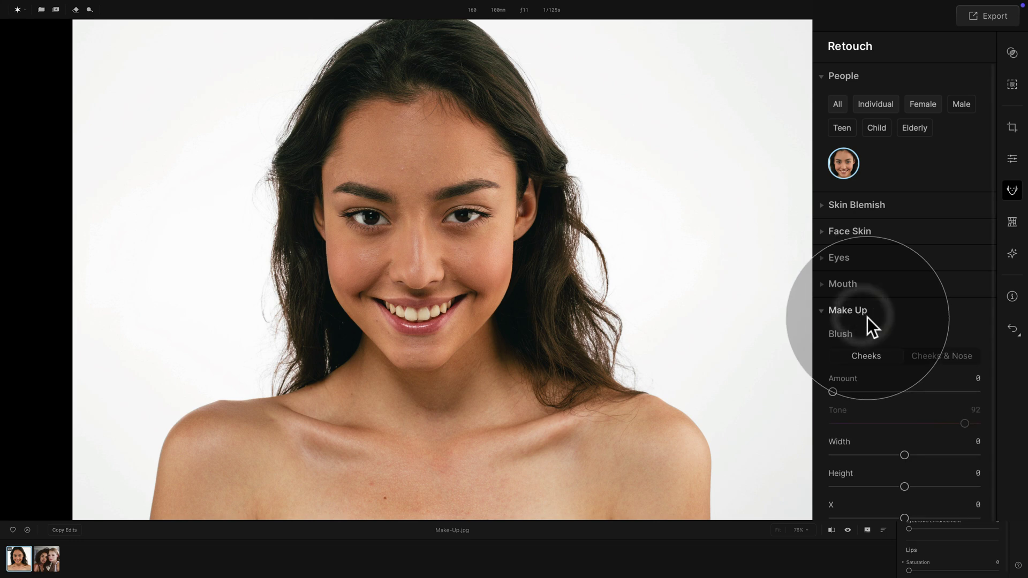
scroll(867, 317, "down", 6)
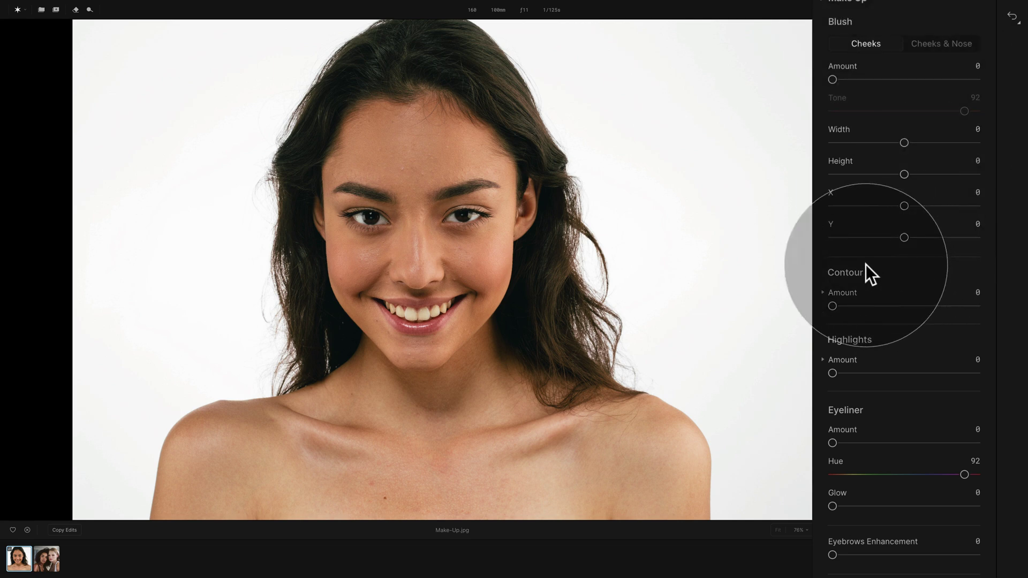
scroll(883, 412, "down", 1)
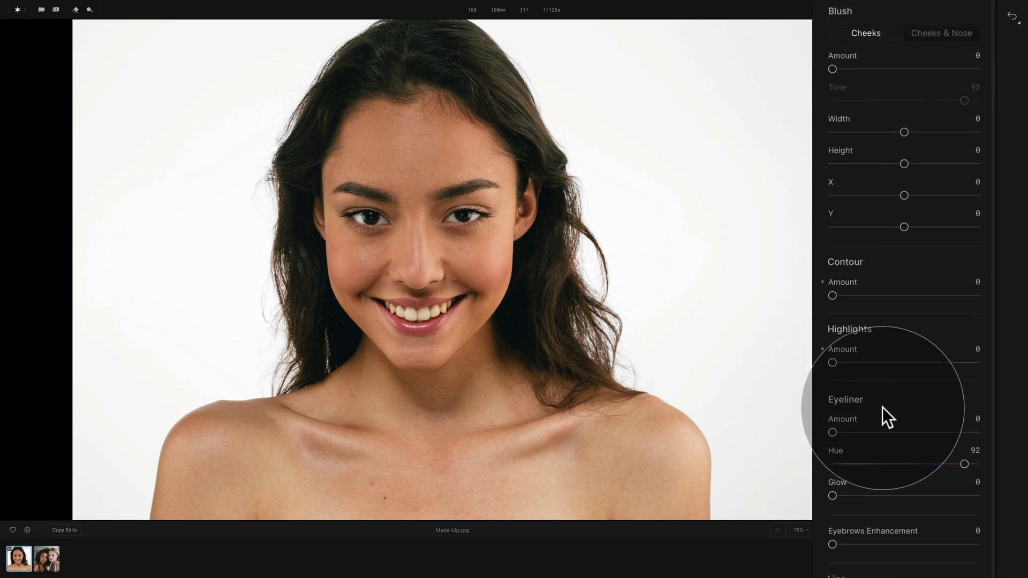
scroll(897, 535, "down", 3)
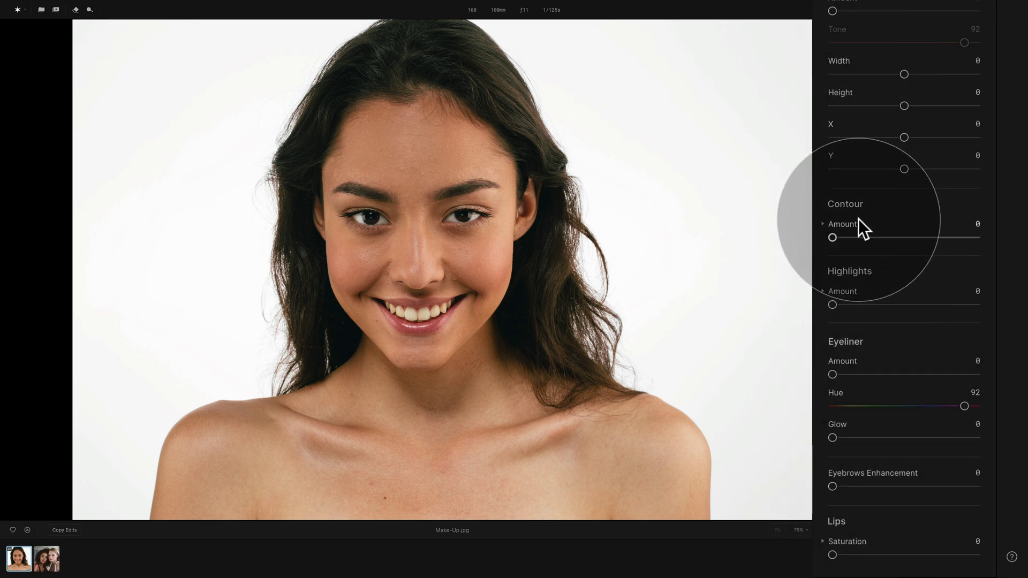
scroll(846, 234, "up", 3)
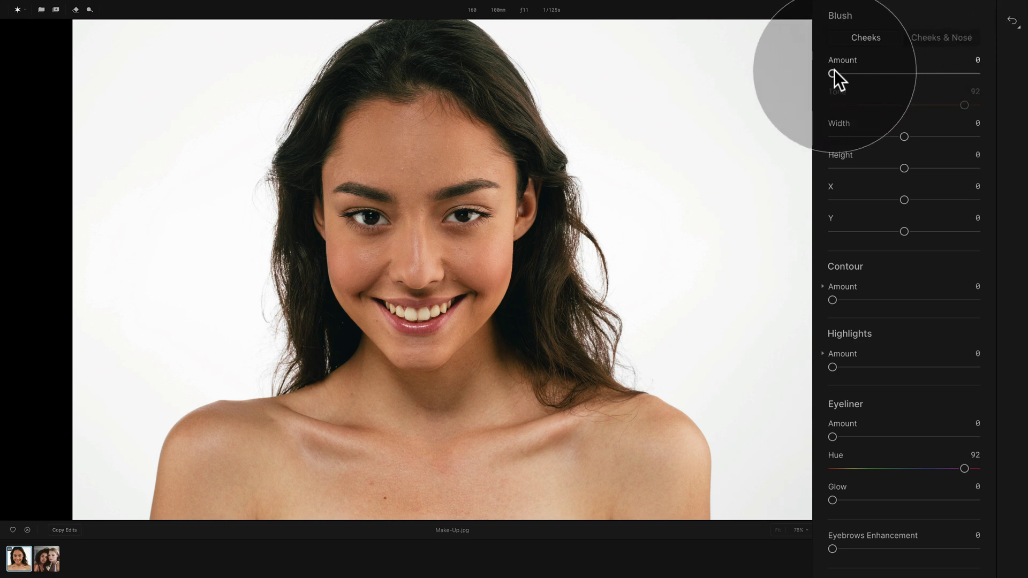
Apply blush at amount 100 and tone 100, trying the Cheeks & Nose placement but keeping it on Cheeks.
left_click_drag(832, 71, 976, 74)
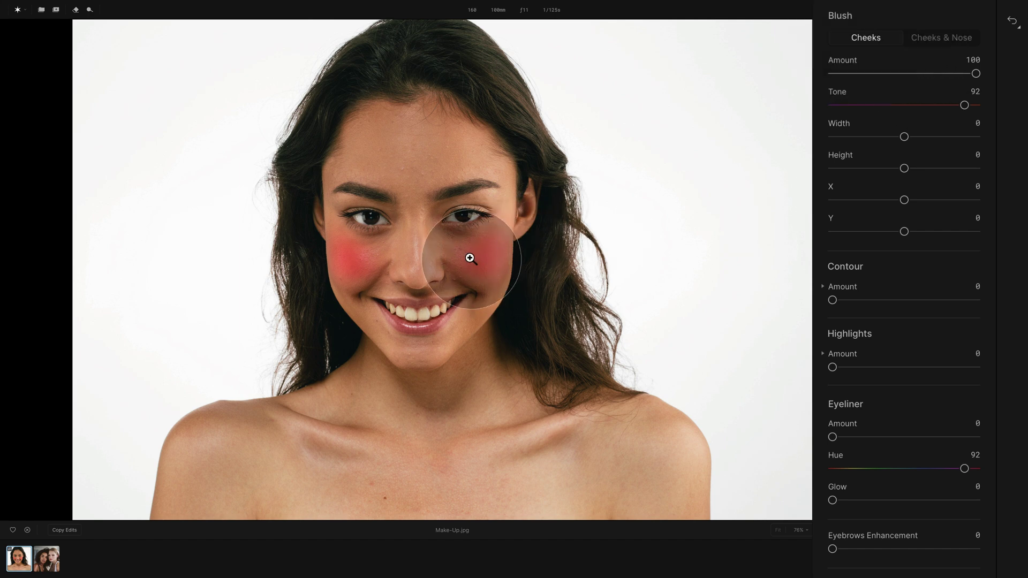
left_click(922, 37)
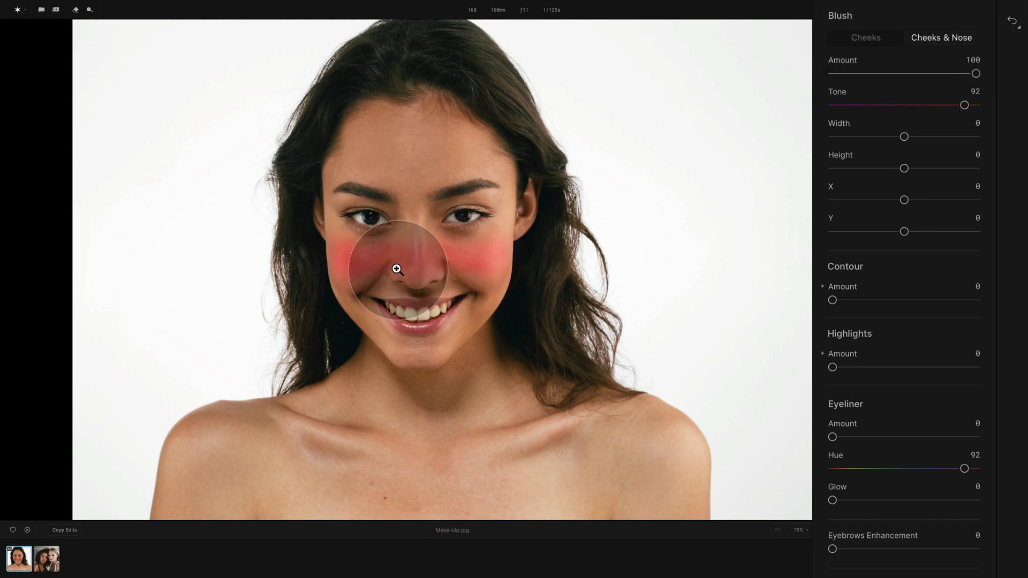
left_click(879, 35)
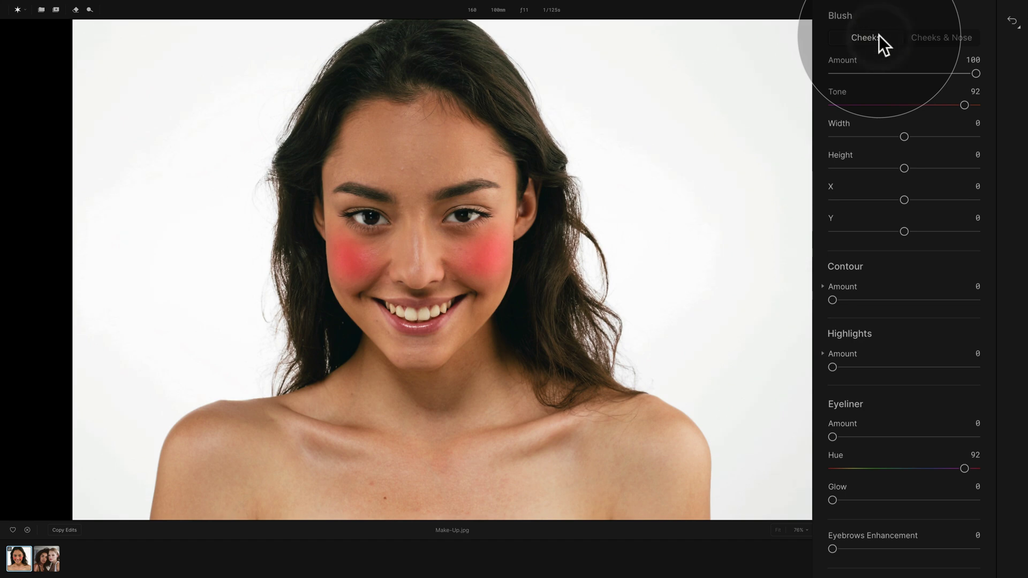
left_click(841, 91)
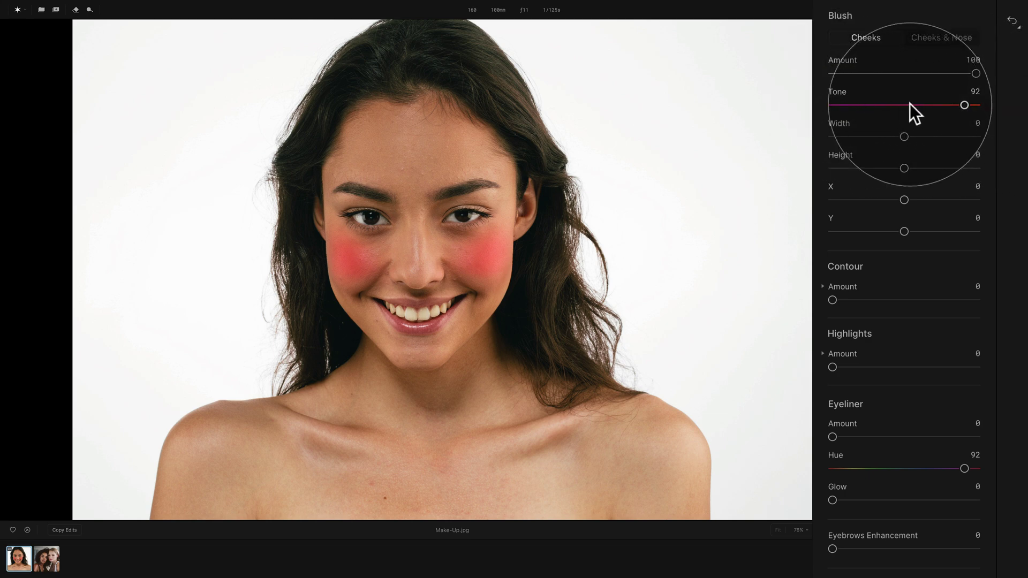
left_click_drag(964, 104, 986, 106)
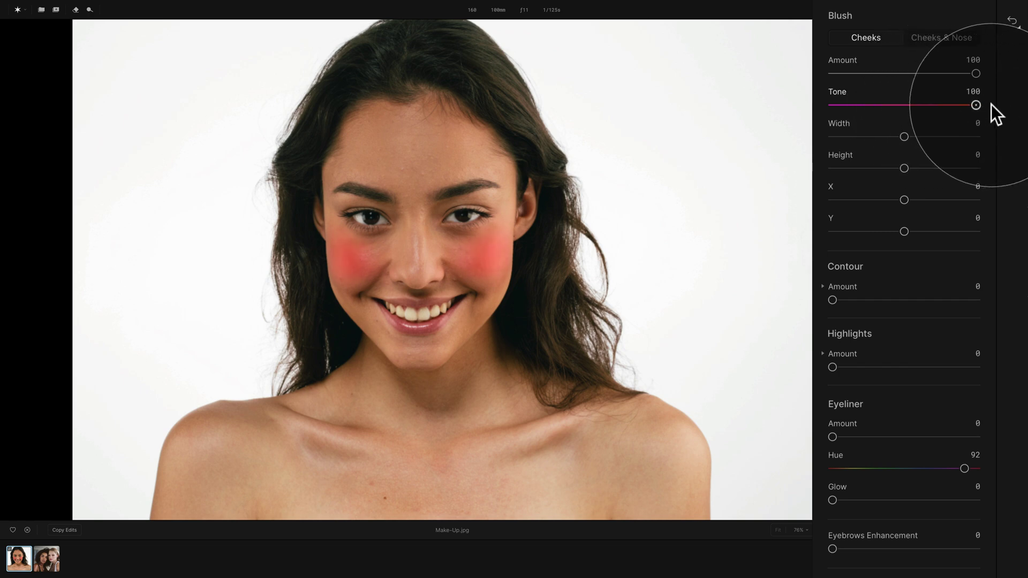
mouse_move(976, 107)
left_mouse_down()
mouse_move(958, 109)
mouse_move(987, 108)
left_mouse_up()
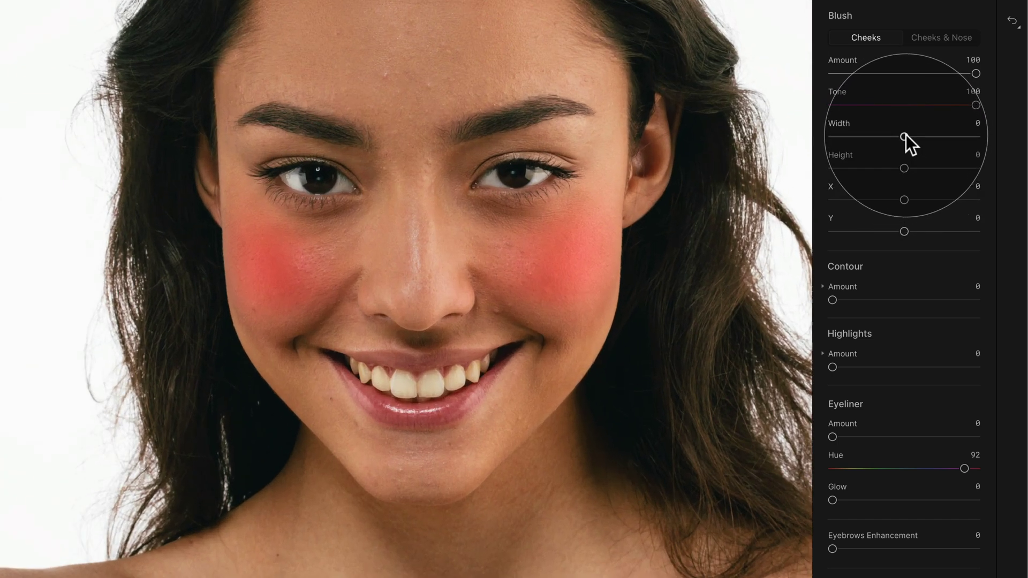
Try the cheek blush at width 100 and at heights -99 and 100, resetting both settings to 0.
left_click_drag(905, 137, 992, 139)
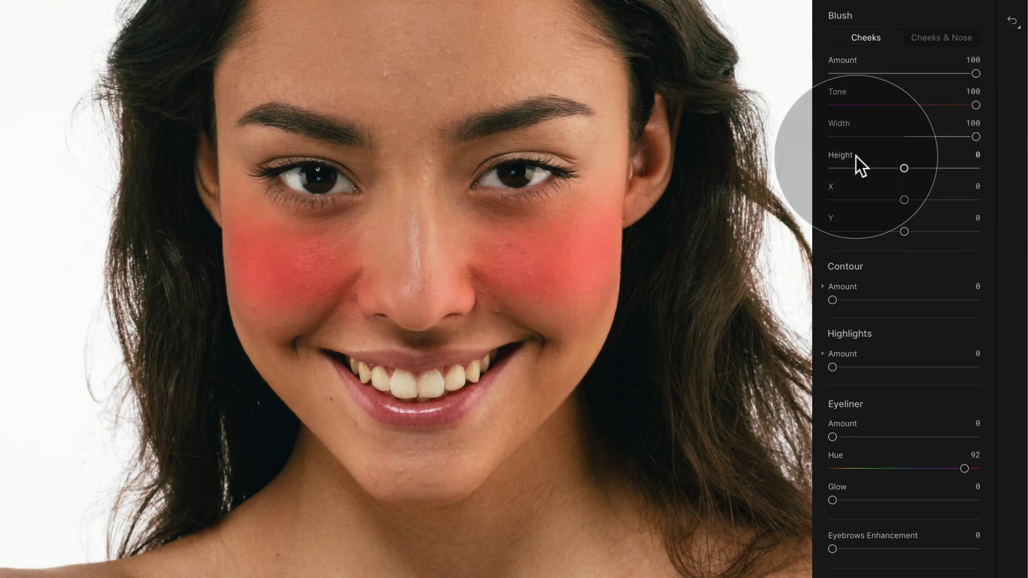
double_click(842, 122)
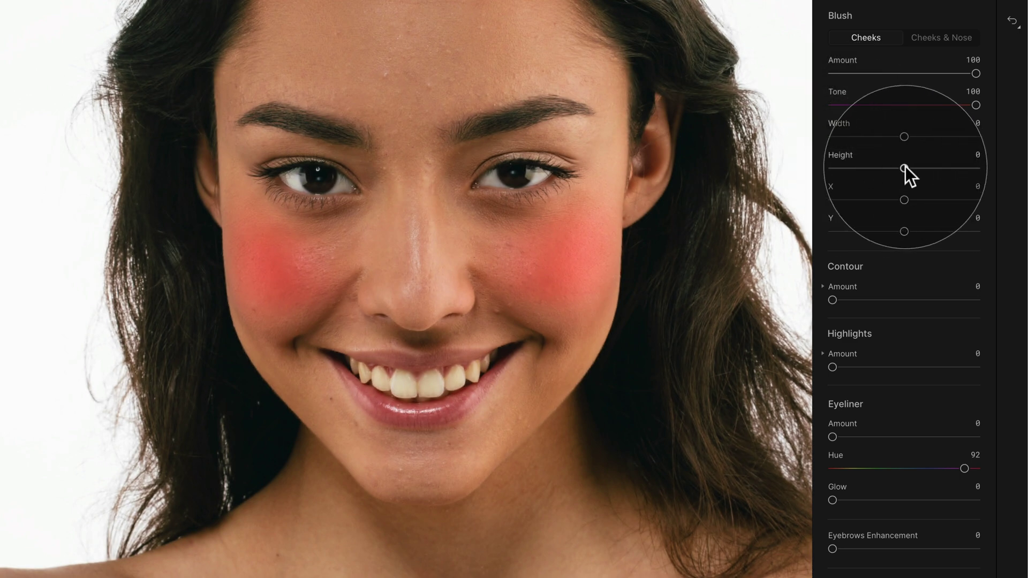
left_click_drag(906, 168, 833, 174)
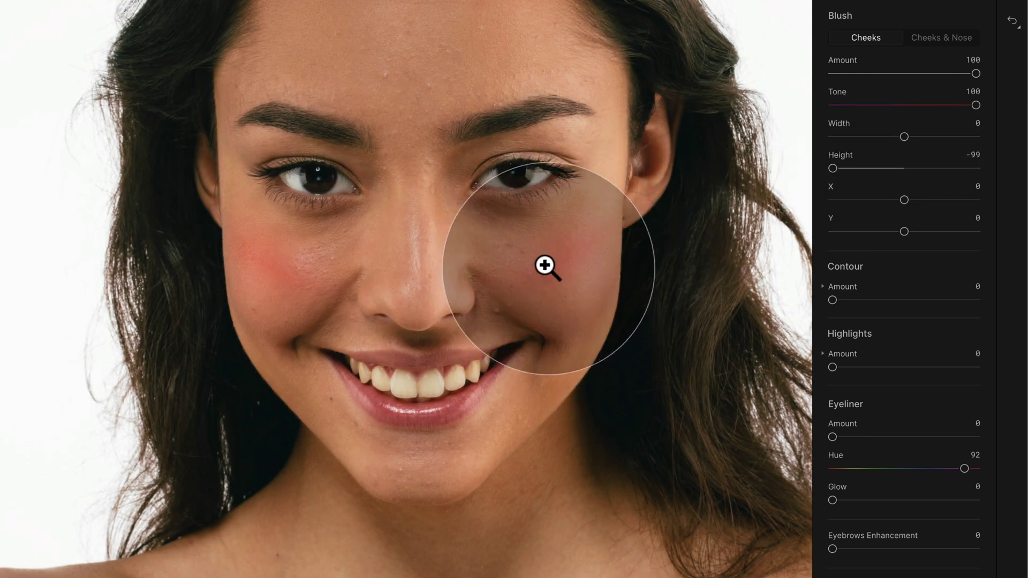
left_click_drag(833, 168, 1005, 168)
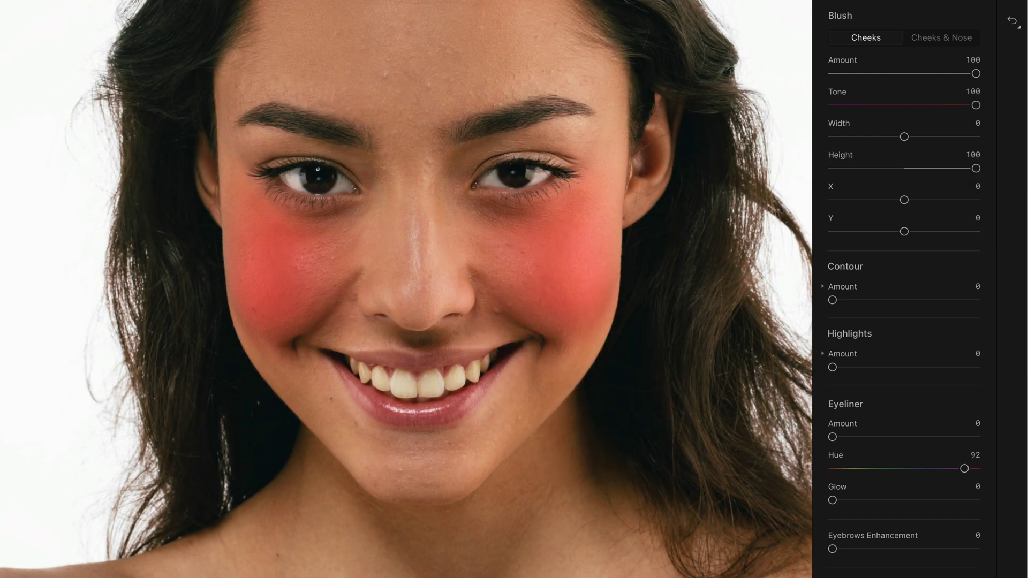
double_click(842, 155)
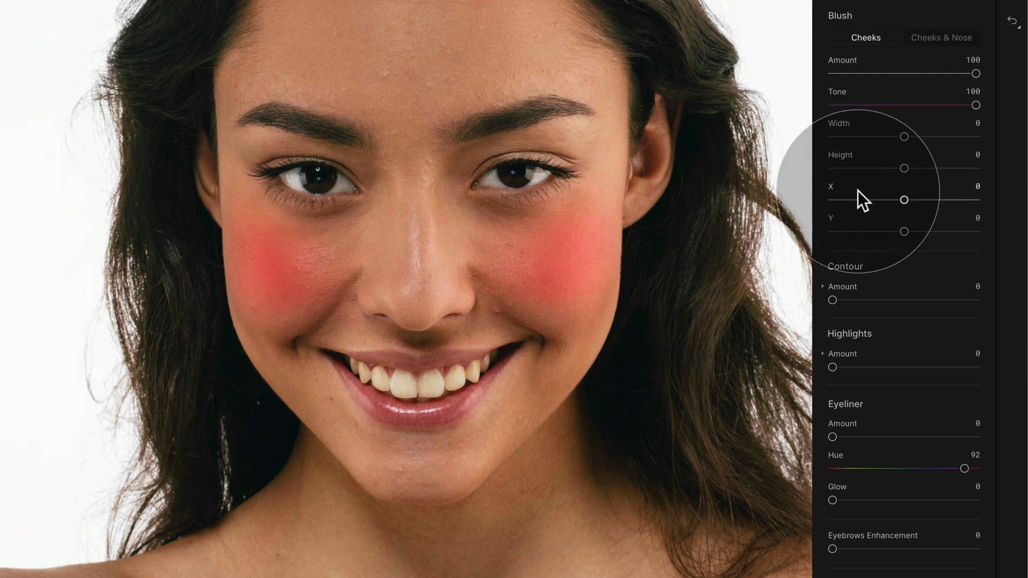
Try shifting the cheek blush along X and to -47 on Y, resetting both offsets and the blush amount to 0.
left_click_drag(904, 199, 868, 237)
double_click(830, 187)
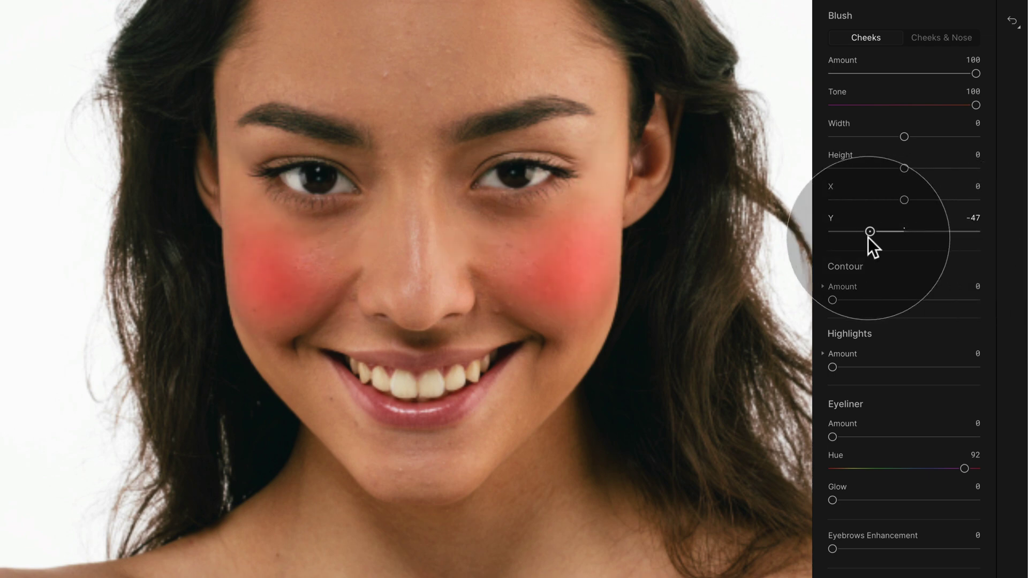
double_click(830, 220)
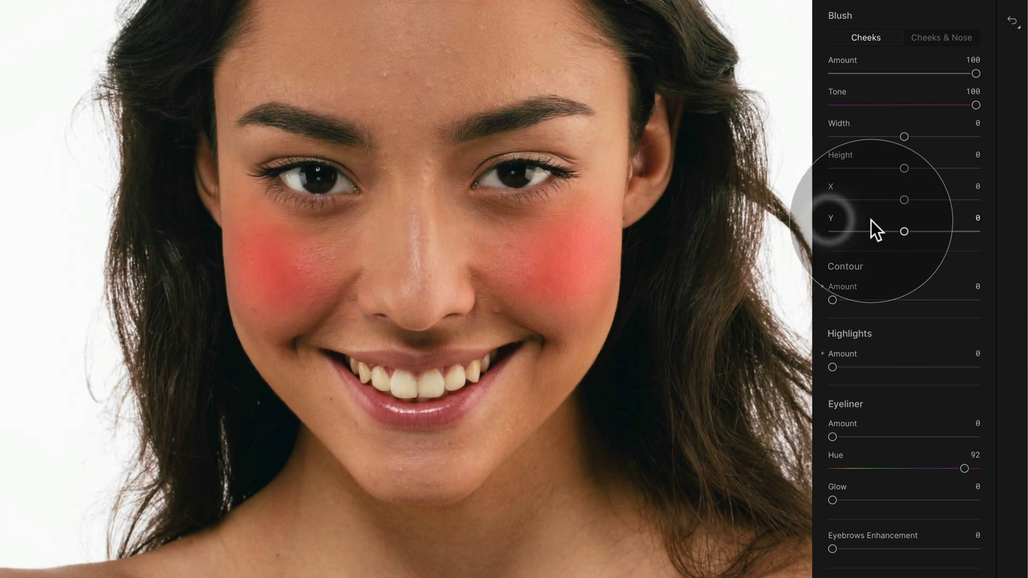
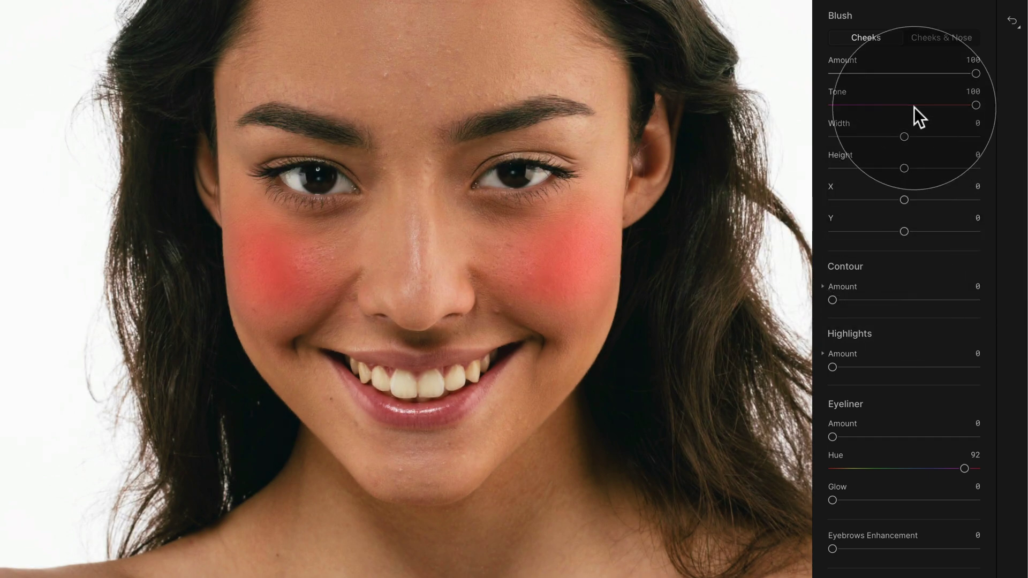
left_click_drag(974, 74, 831, 73)
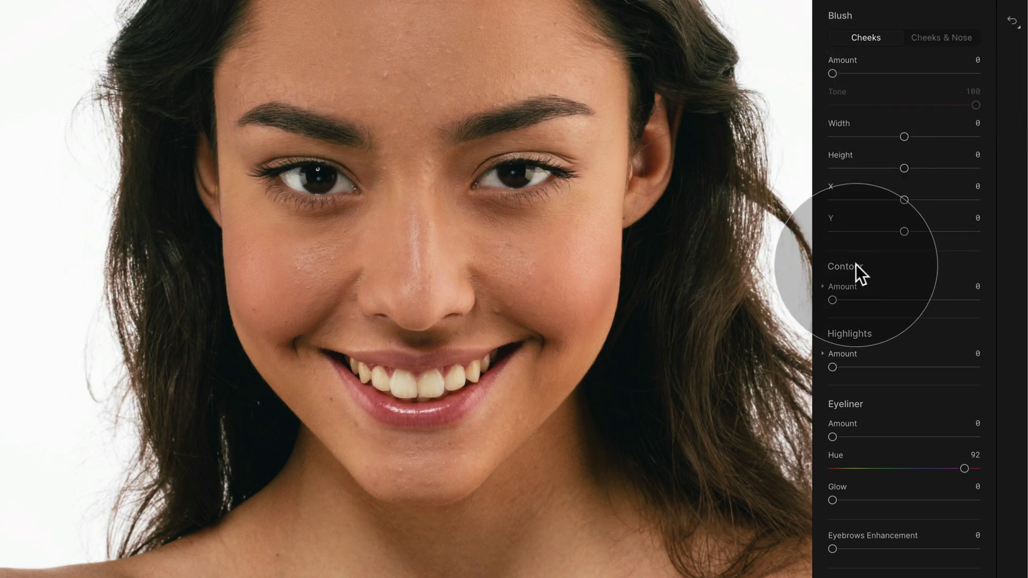
Try the face contour at amount 100 and set its feather to 40, resetting the contour amount to 0.
left_click_drag(831, 300, 1018, 313)
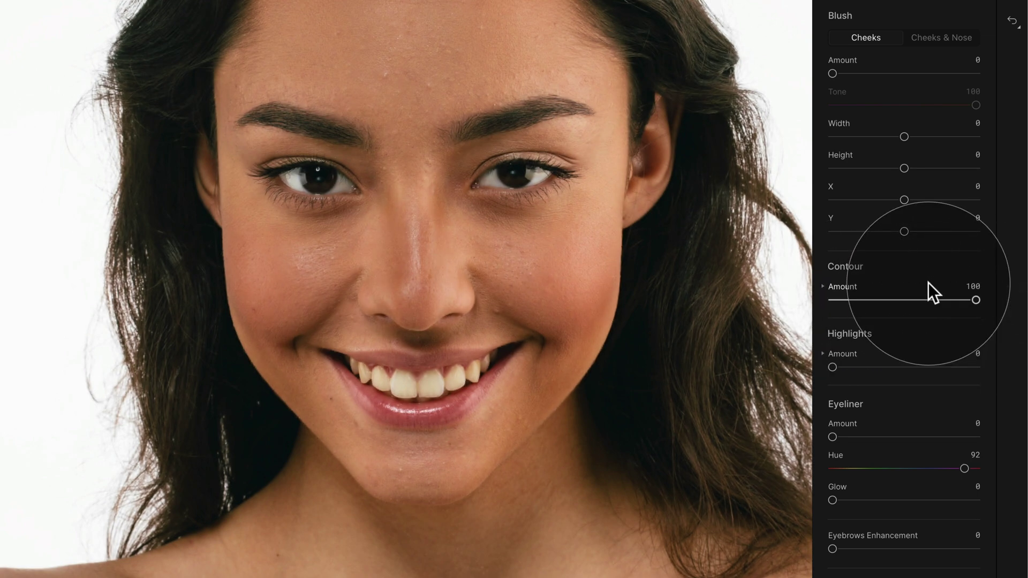
mouse_move(973, 298)
left_mouse_down()
mouse_move(862, 298)
mouse_move(1009, 303)
mouse_move(827, 299)
mouse_move(1017, 319)
left_mouse_up()
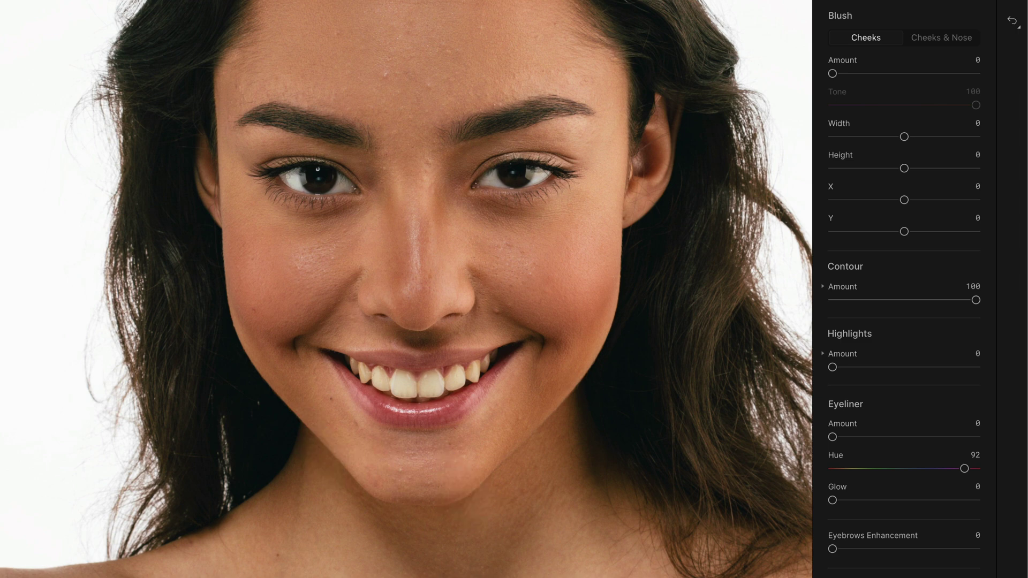
left_click(823, 287)
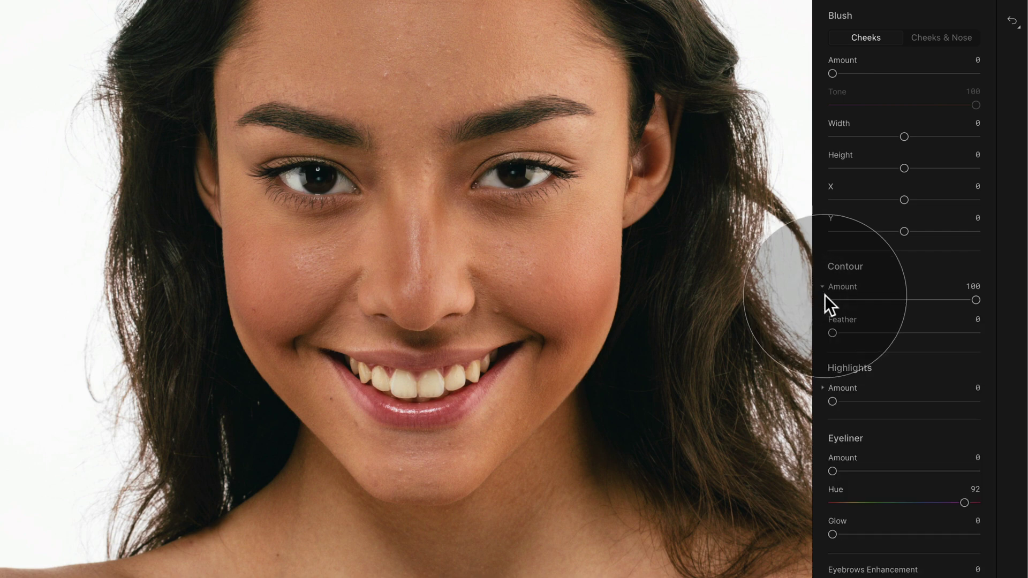
mouse_move(831, 333)
left_mouse_down()
mouse_move(901, 339)
mouse_move(824, 335)
left_mouse_up()
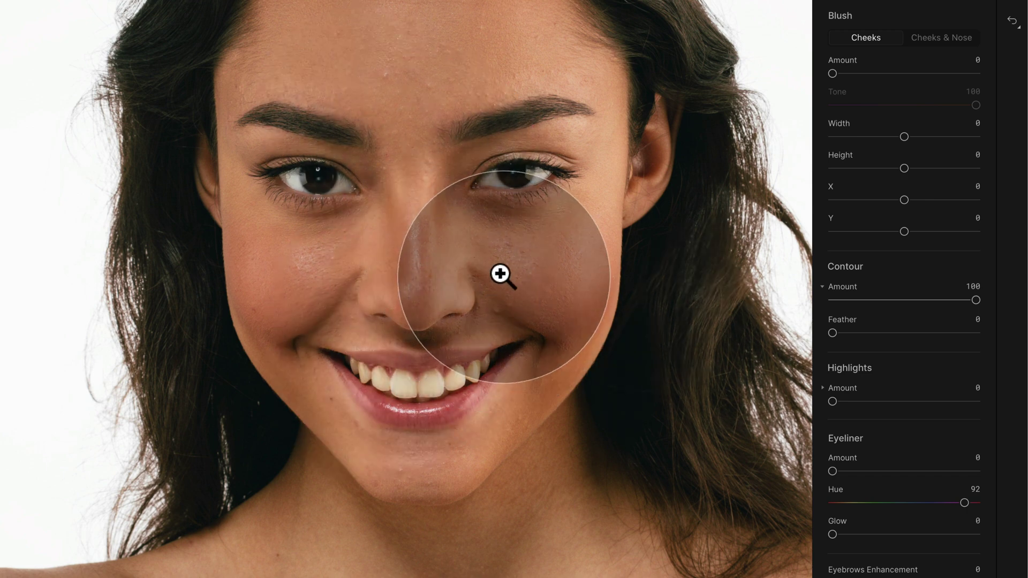
left_click_drag(835, 332, 889, 330)
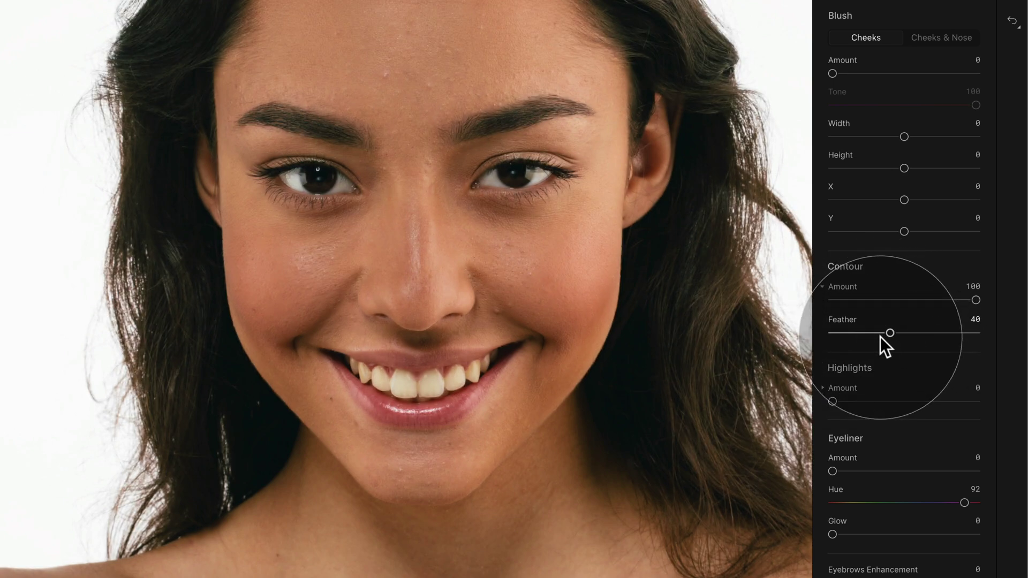
double_click(974, 300)
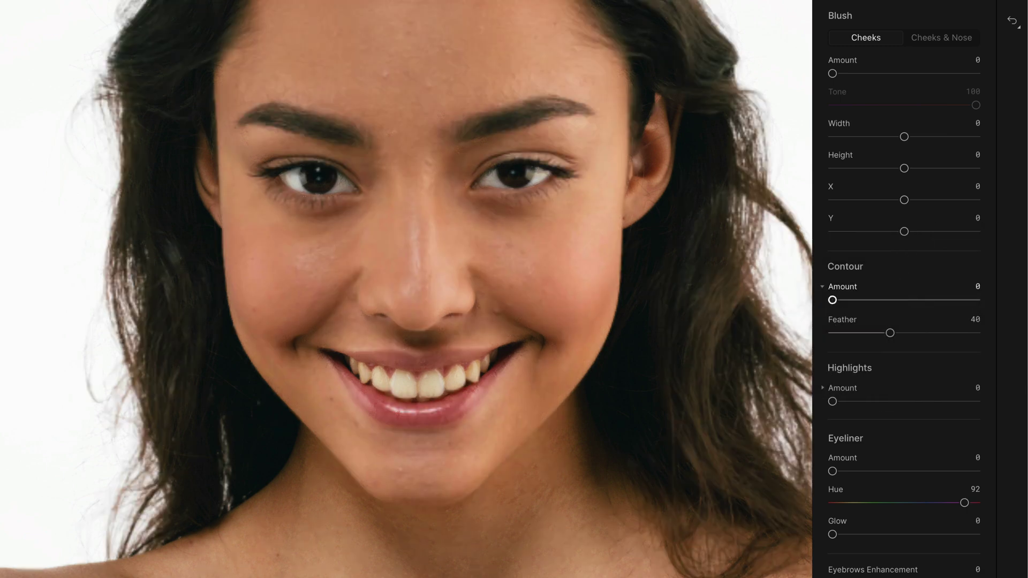
left_click(823, 286)
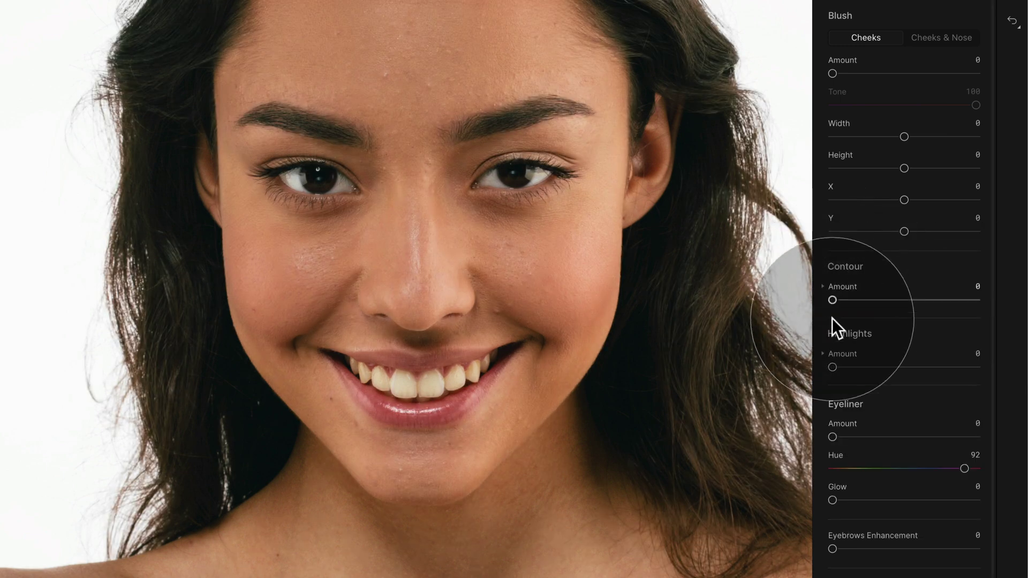
Try the face highlights at amount 100 and set their feather to 100, resetting the highlights amount to 0.
left_click(823, 354)
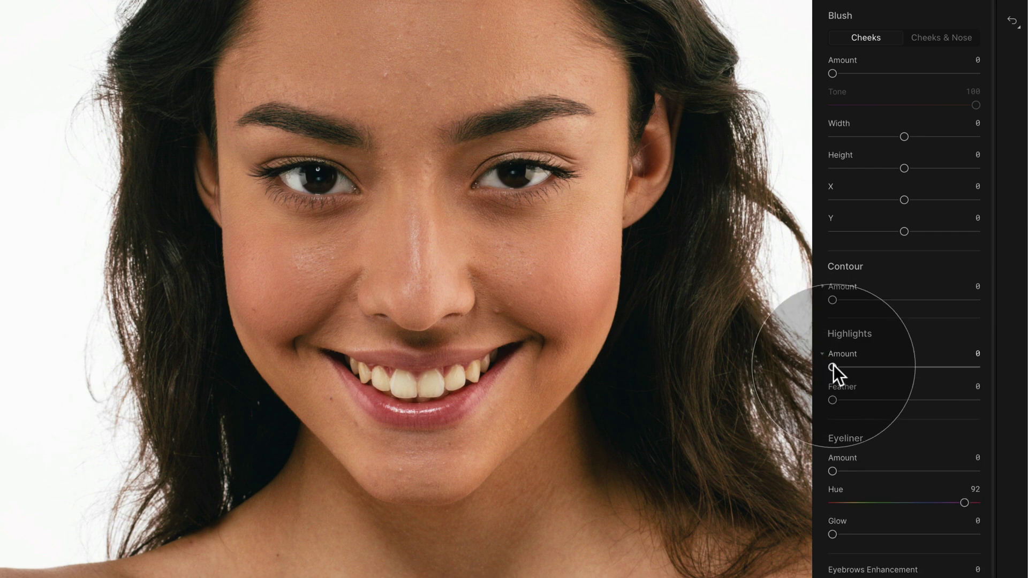
left_click_drag(833, 366, 1017, 368)
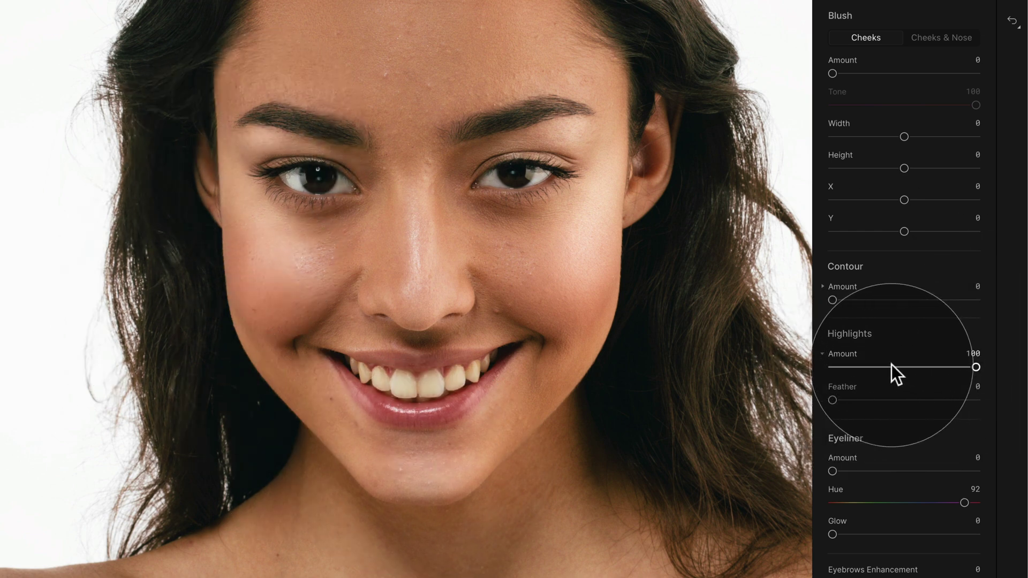
left_click_drag(833, 400, 998, 406)
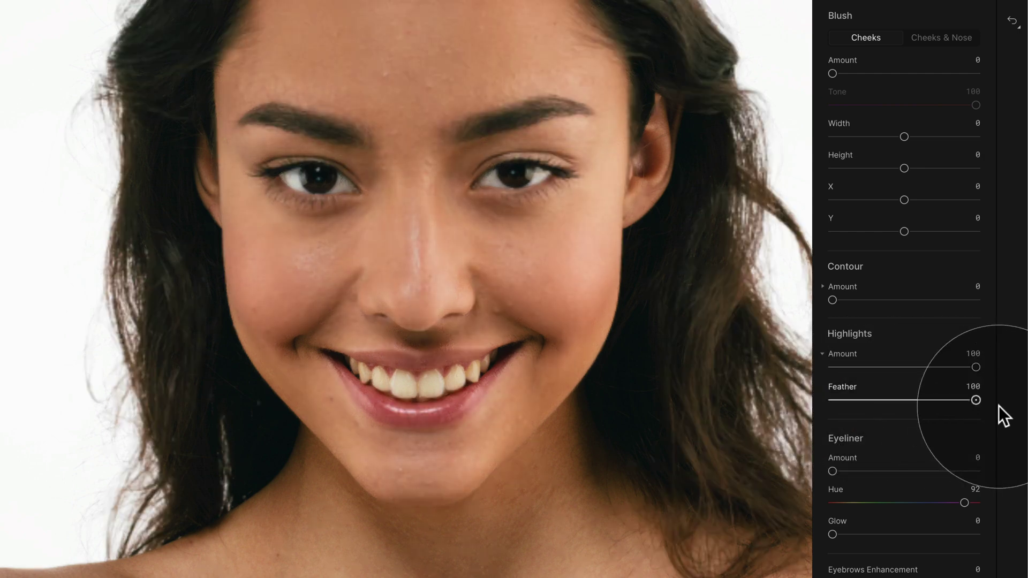
double_click(869, 367)
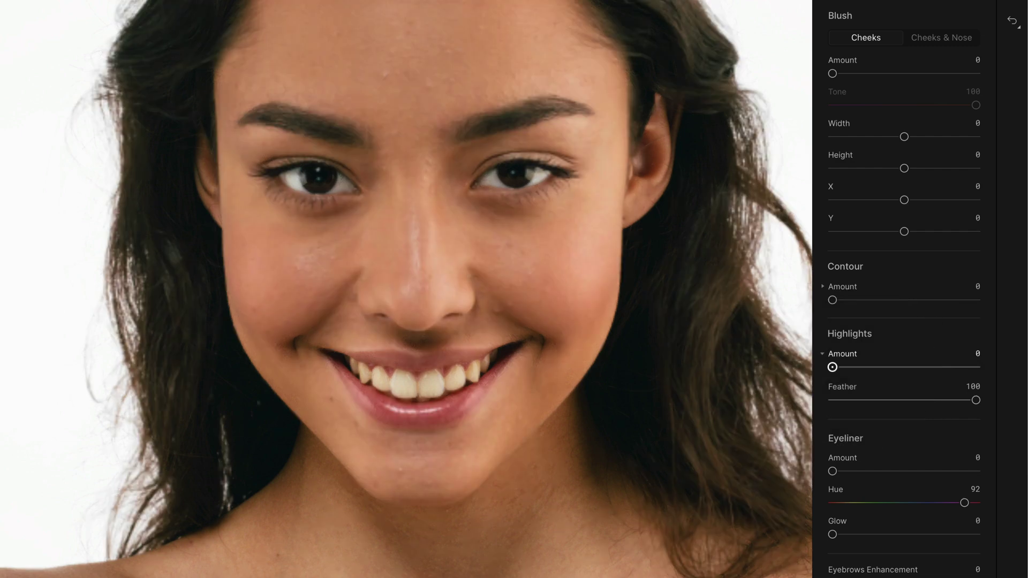
Apply eyeliner at amount 100 with hue 44, trying a glow of 92 and resetting the glow to 0.
scroll(851, 376, "down", 1)
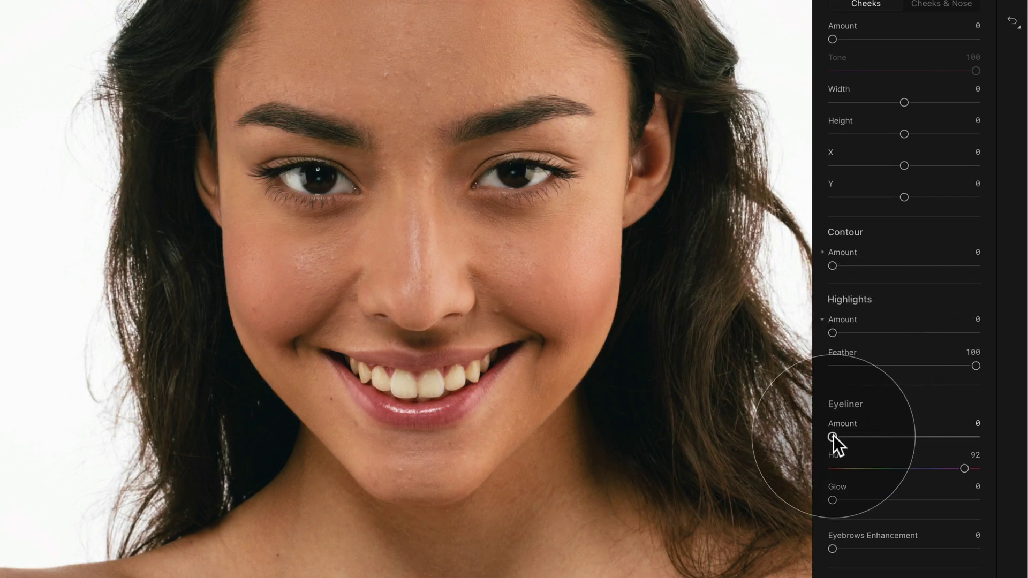
left_click_drag(834, 435, 997, 430)
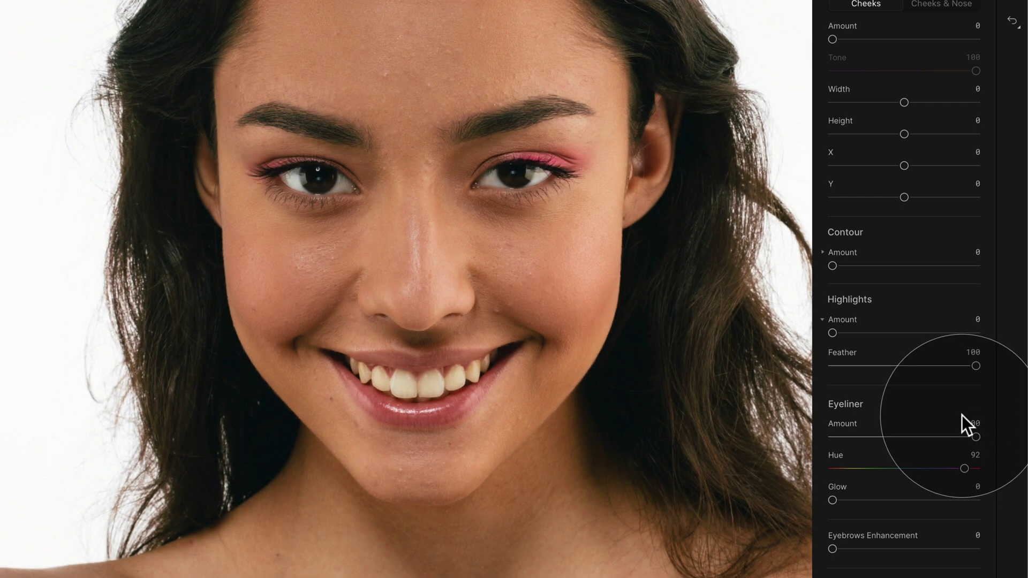
left_click(408, 134)
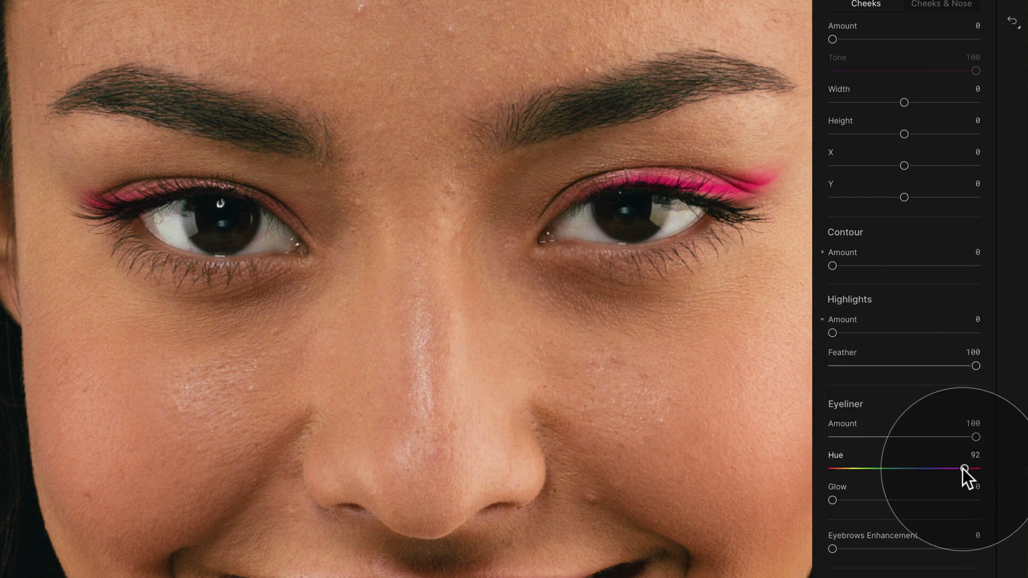
left_click_drag(961, 466, 895, 468)
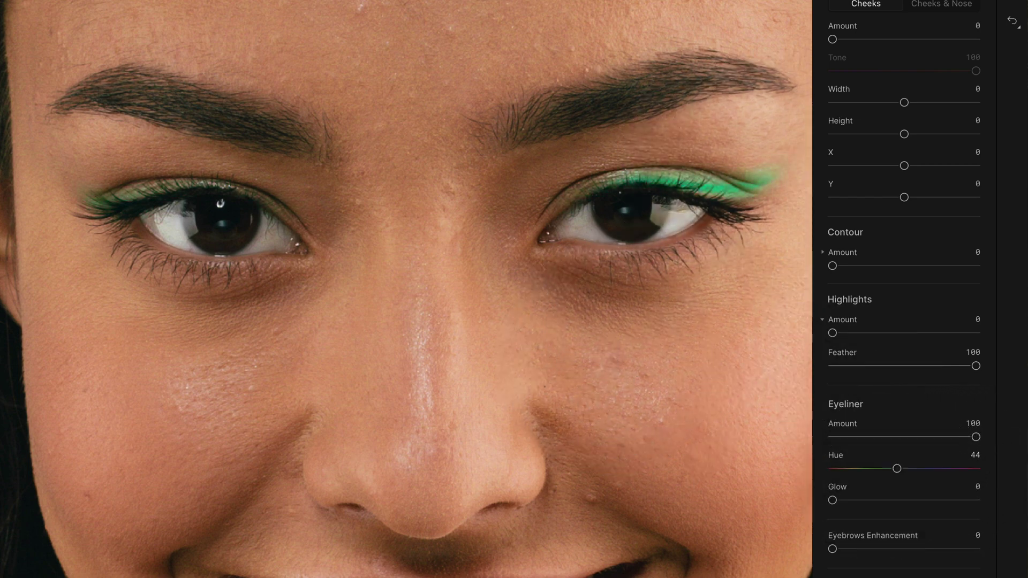
left_click_drag(855, 498, 961, 503)
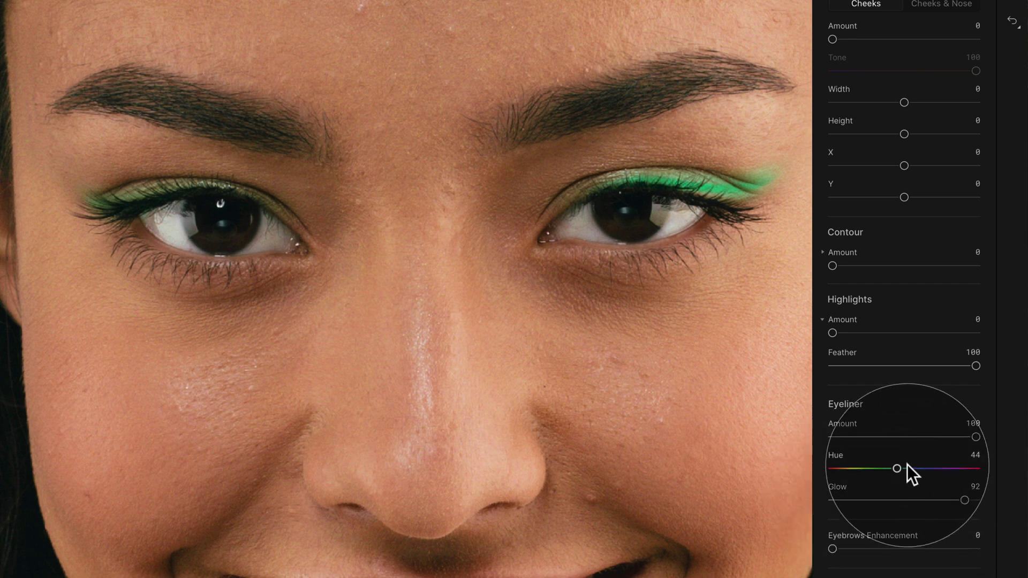
double_click(840, 486)
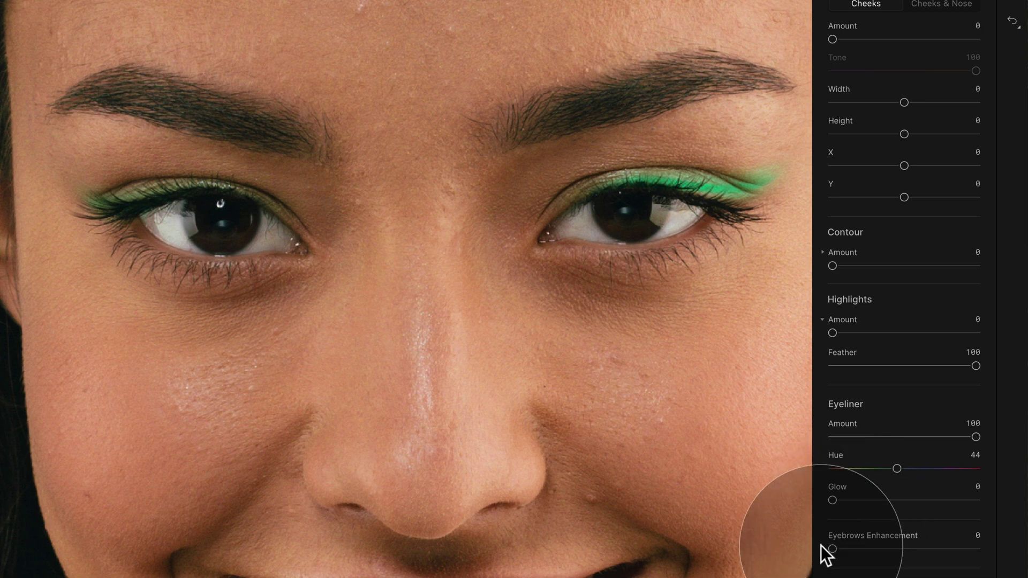
Set Eyebrows Enhancement to 28 after trying 64, and reset the eyeliner amount to 0.
key("ctrl+0")
left_click_drag(837, 548, 923, 547)
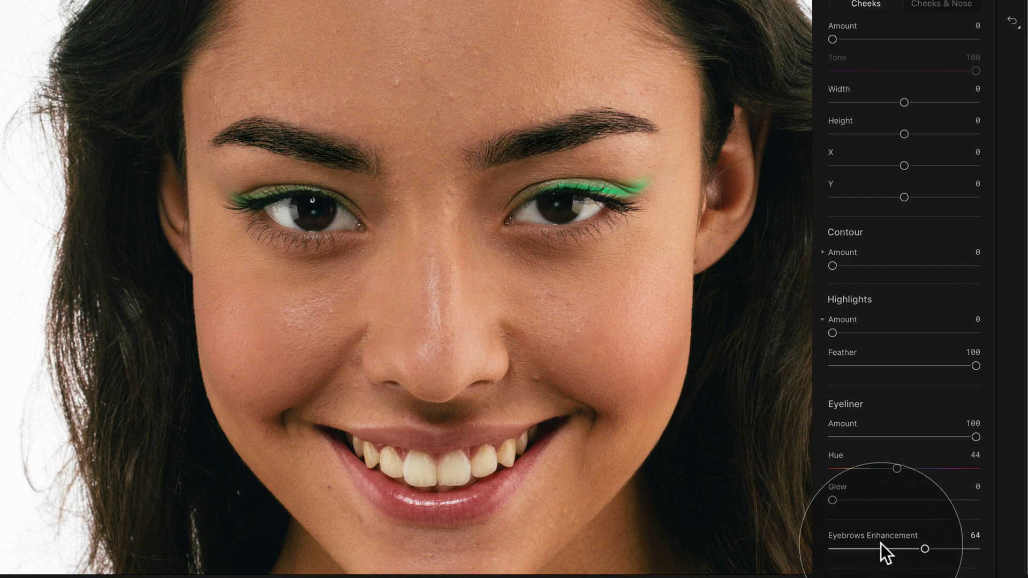
mouse_move(880, 548)
left_mouse_down()
mouse_move(862, 549)
mouse_move(871, 550)
left_mouse_up()
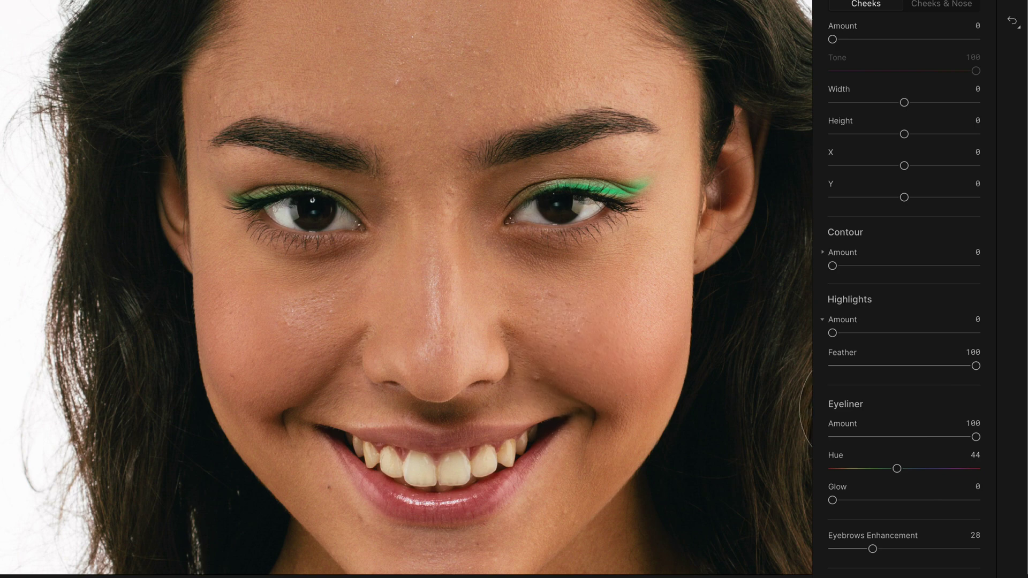
double_click(900, 437)
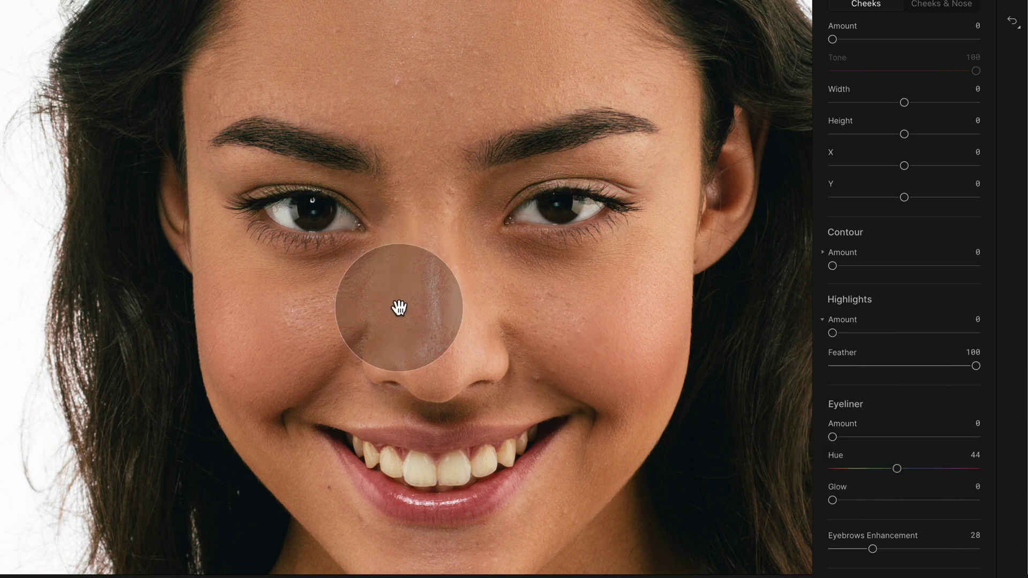
Set the lips' tone and darkening to 100, trying saturation 74 and returning the saturation to 0.
left_click(390, 277)
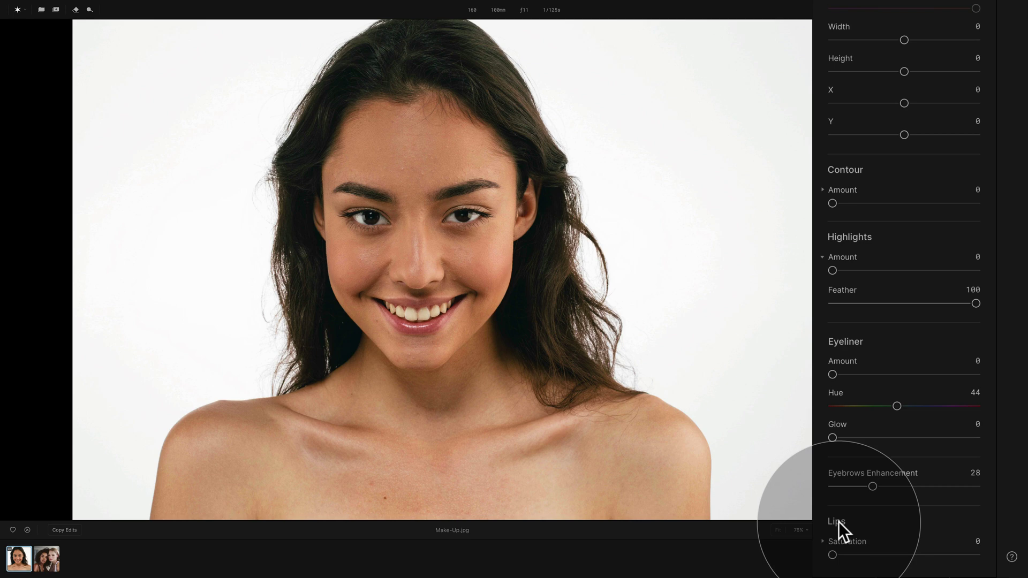
left_click_drag(835, 555, 941, 558)
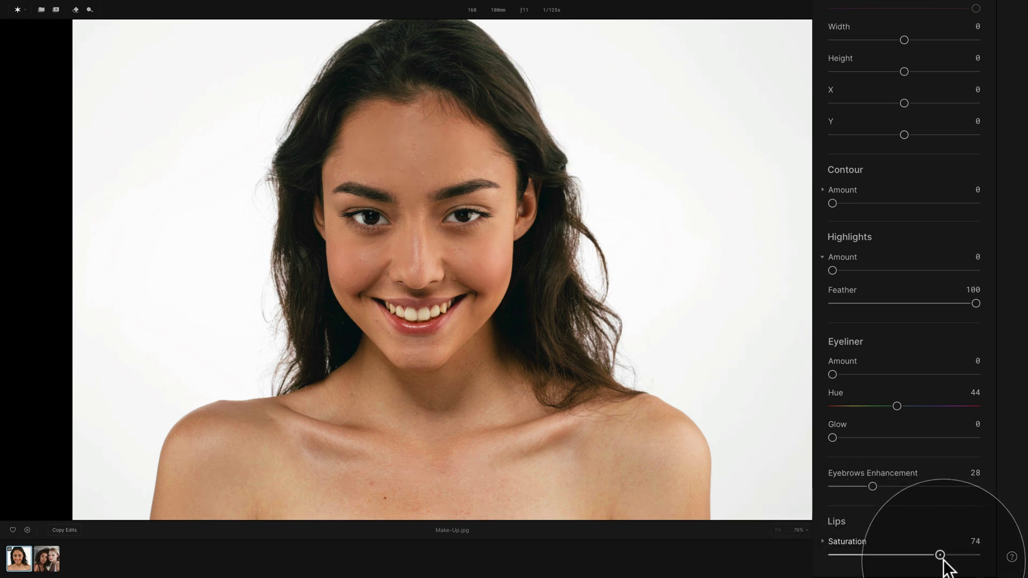
left_click(401, 349)
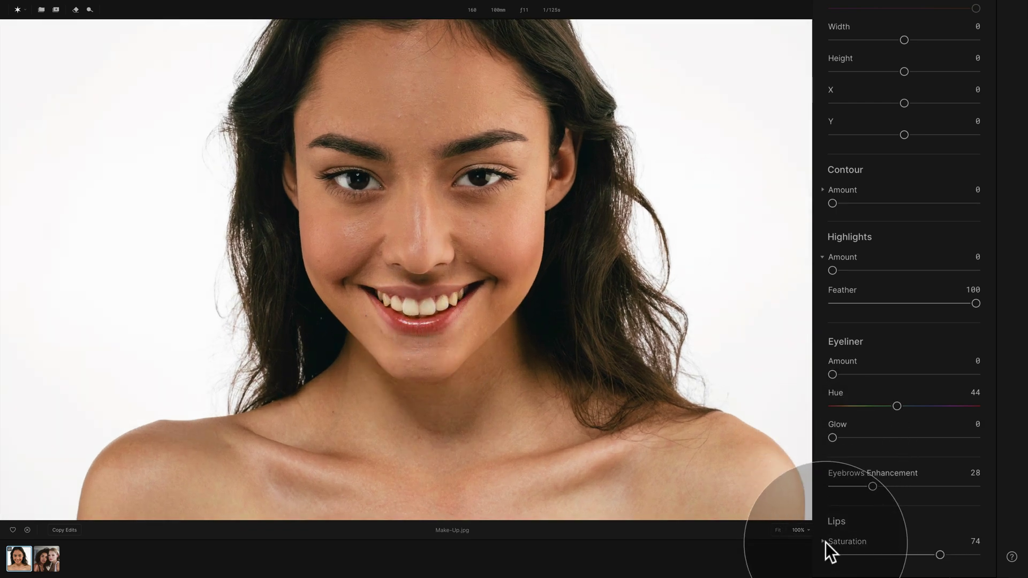
left_click(823, 541)
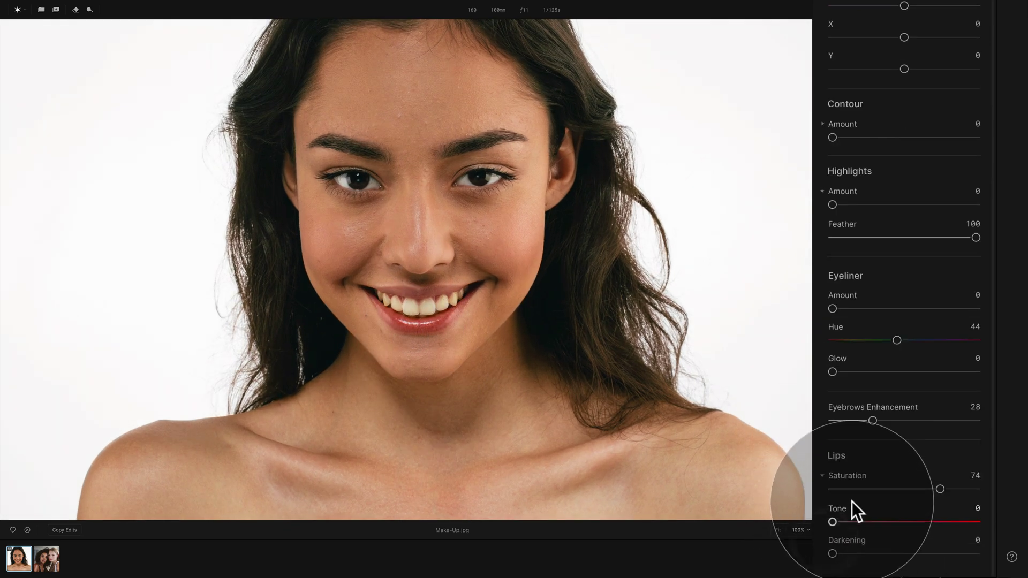
left_click_drag(832, 522, 955, 522)
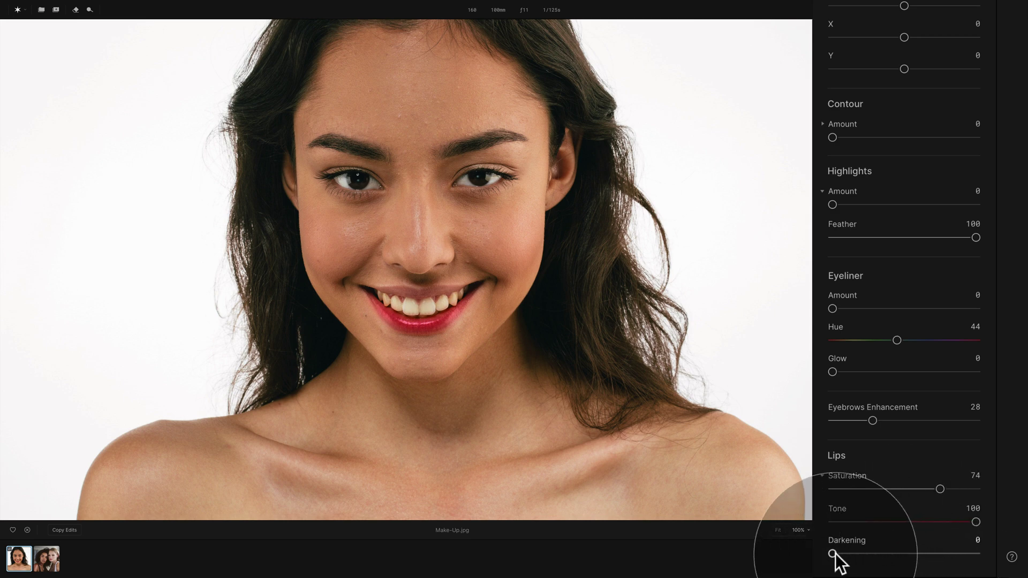
left_click_drag(831, 553, 939, 556)
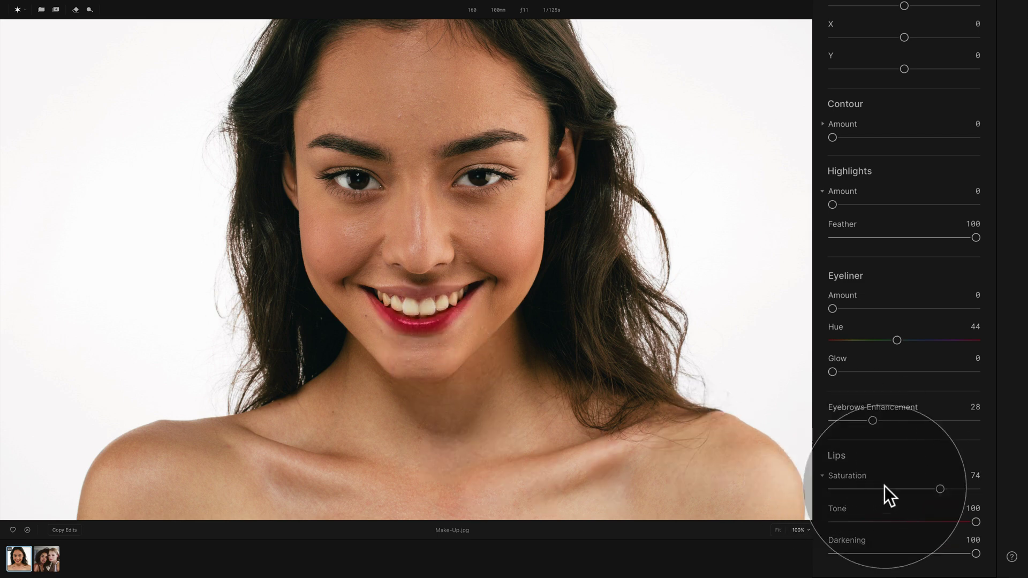
left_click_drag(941, 488, 826, 489)
Set the cheek blush amount to 74 and compare the portrait with the Make Up adjustments hidden and shown.
scroll(850, 491, "up", 1)
scroll(852, 487, "down", 1)
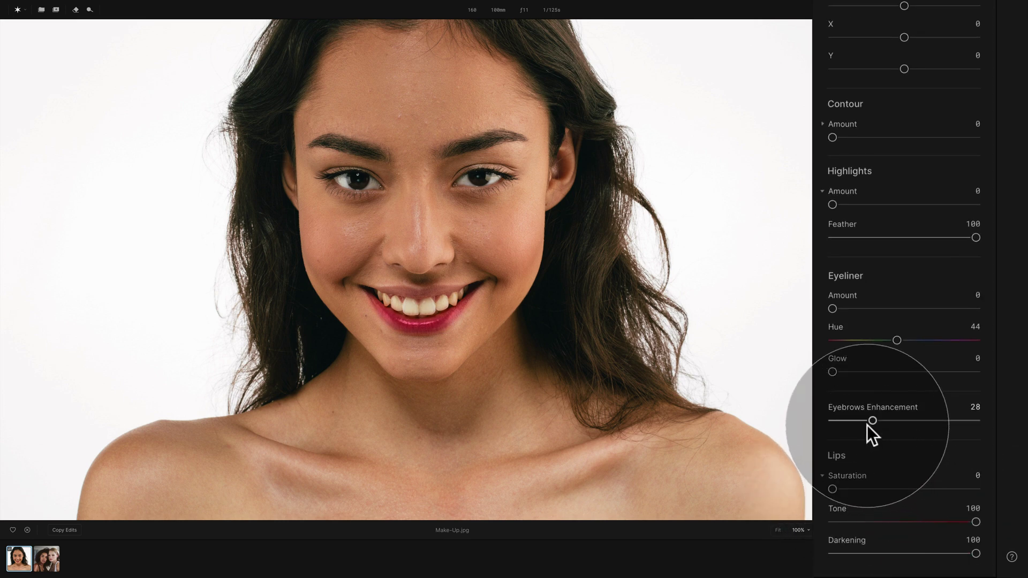
scroll(912, 185, "up", 5)
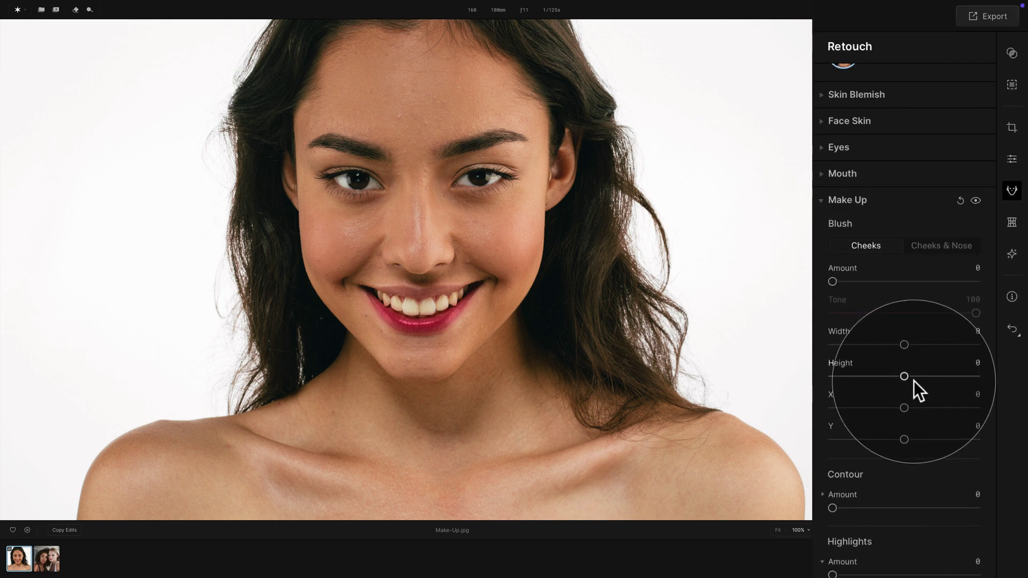
left_click_drag(832, 289, 939, 298)
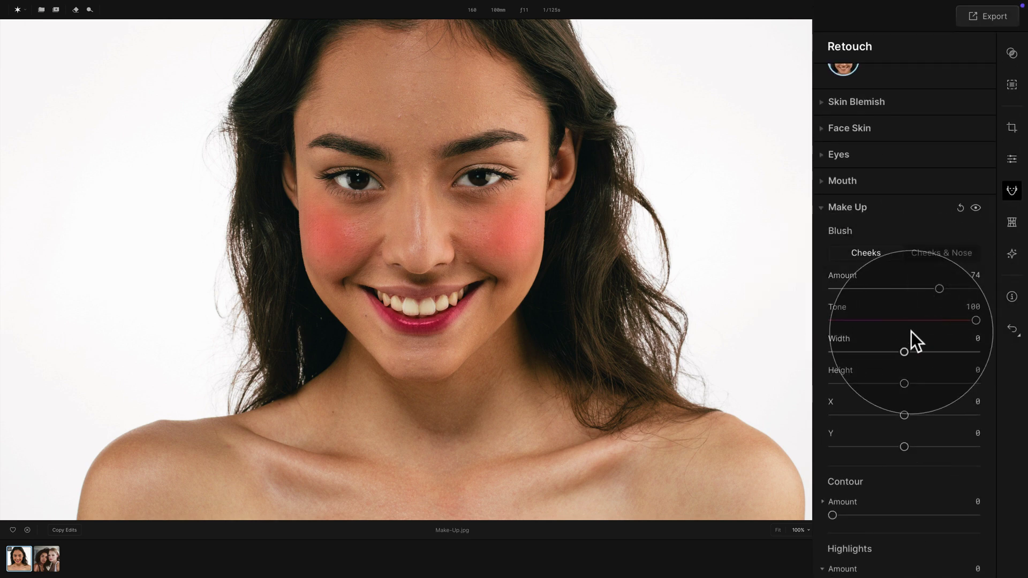
left_click(975, 208)
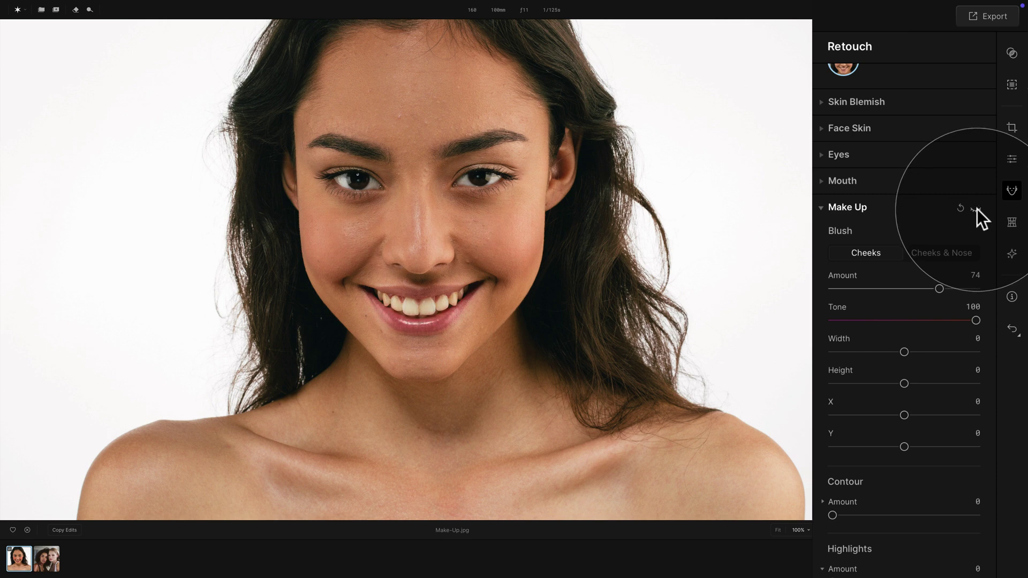
left_click(976, 208)
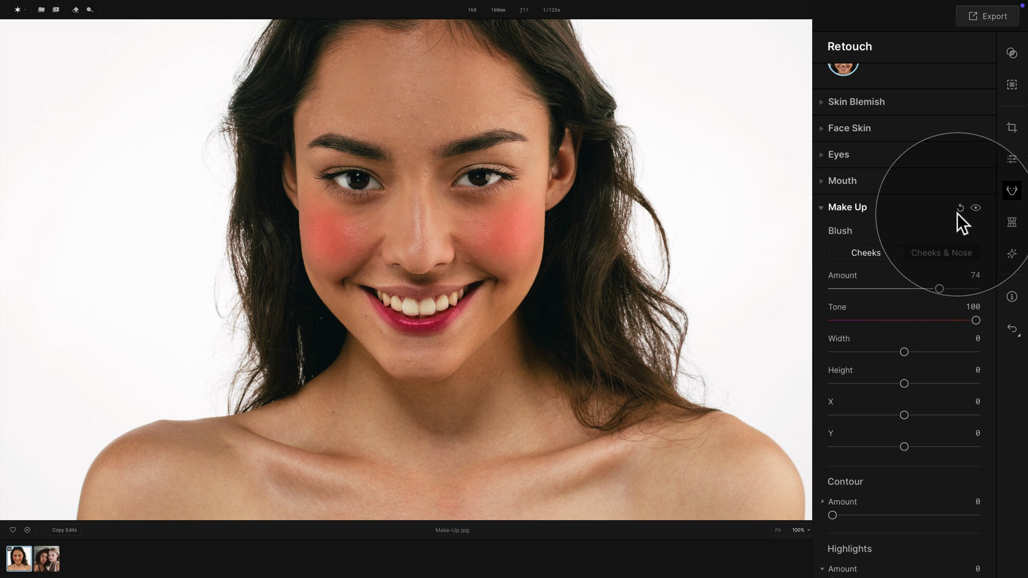
Reset all Make Up adjustments on the portrait and collapse the Make Up section.
left_click(960, 208)
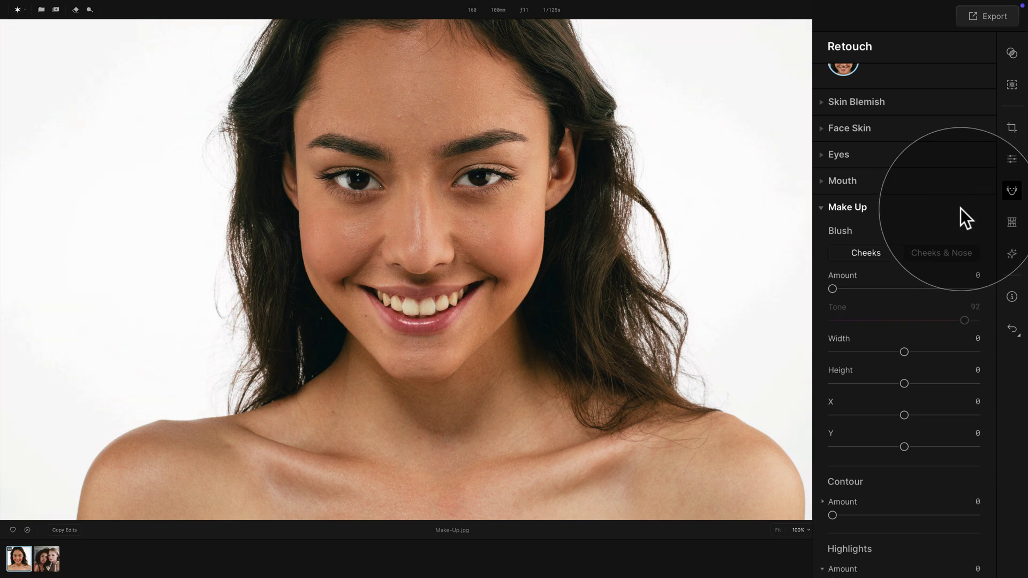
left_click(470, 244)
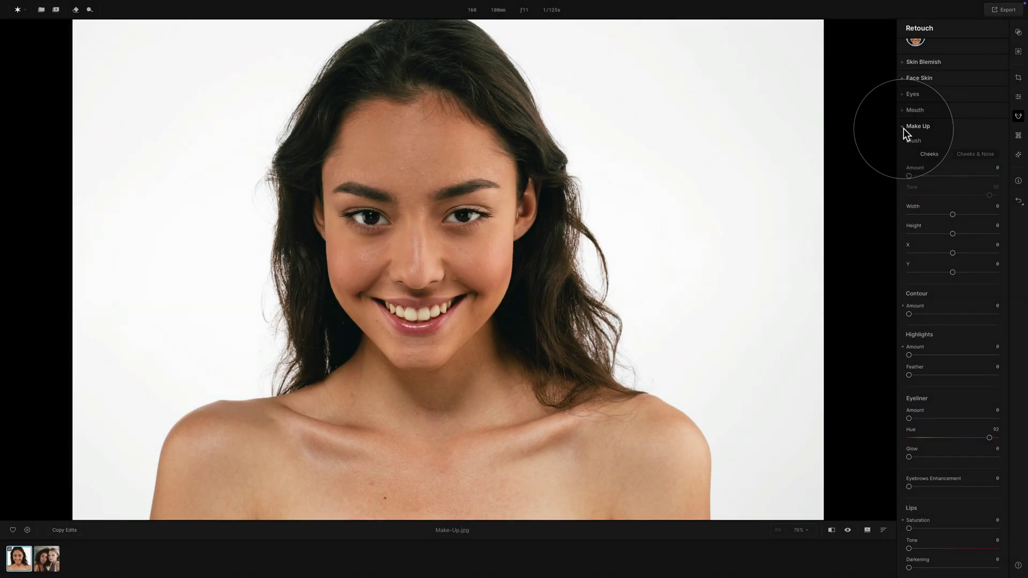
left_click(903, 128)
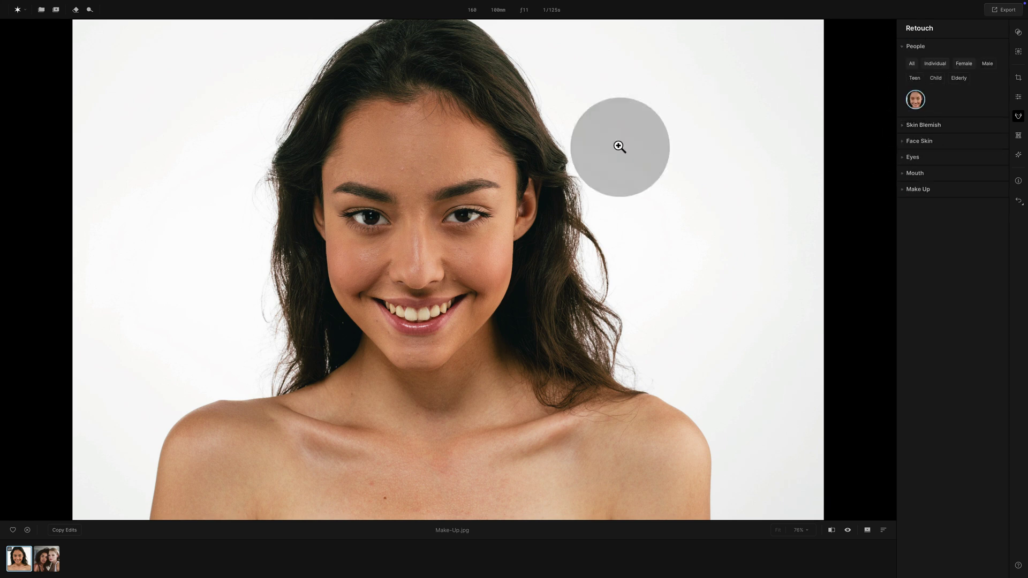
Open Woman.jpg and switch retouching to Individual, targeting the dark-haired woman's face.
left_click(47, 558)
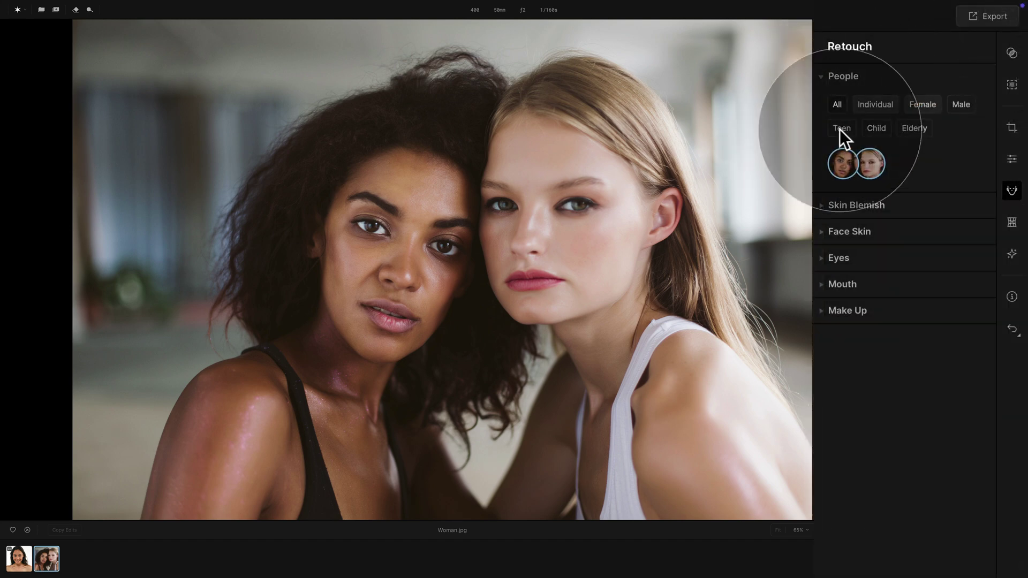
left_click(878, 106)
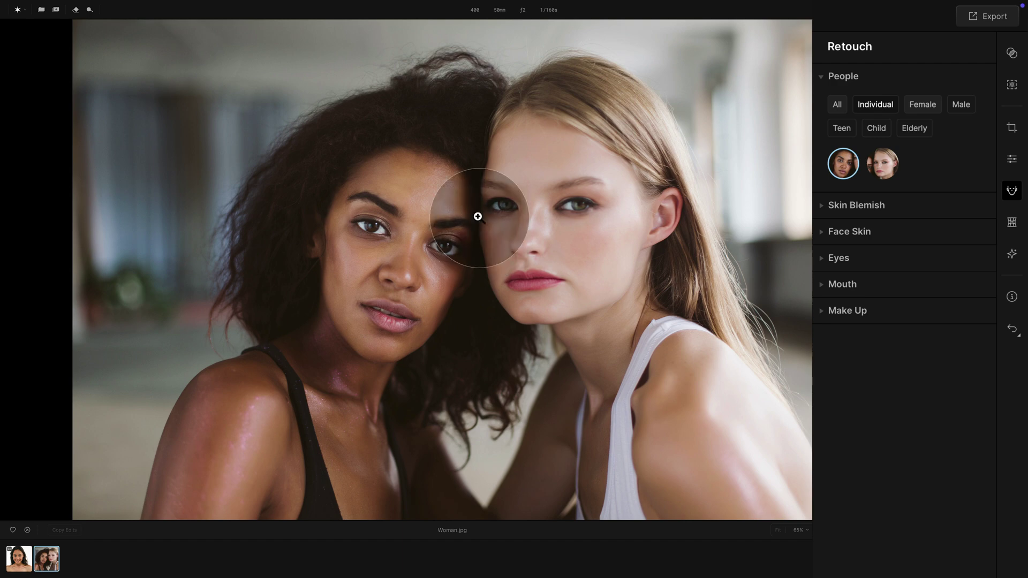
left_click(323, 228)
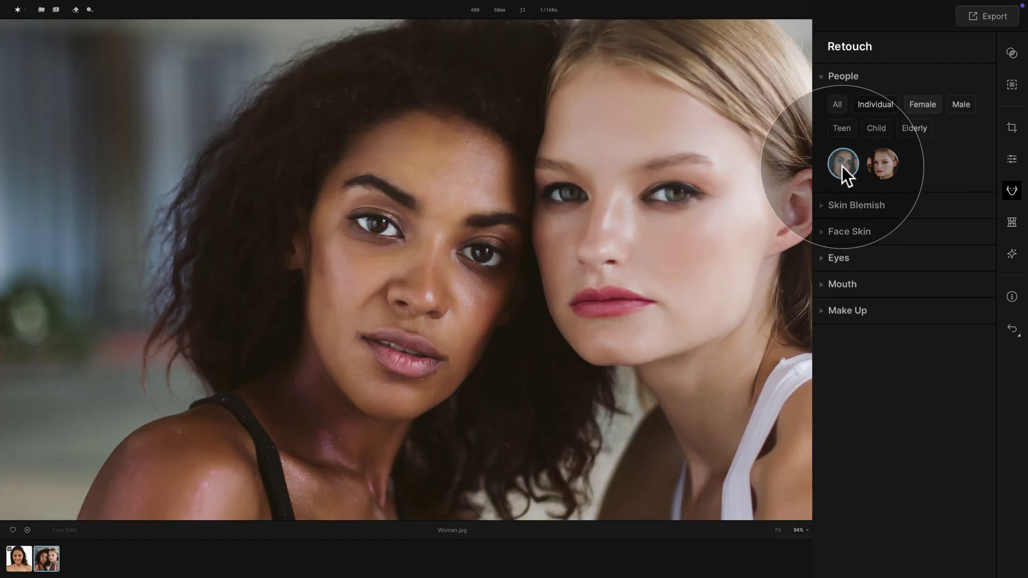
Apply cheek blush at amount 35 to the dark-haired woman in the Make Up adjustments.
left_click(827, 312)
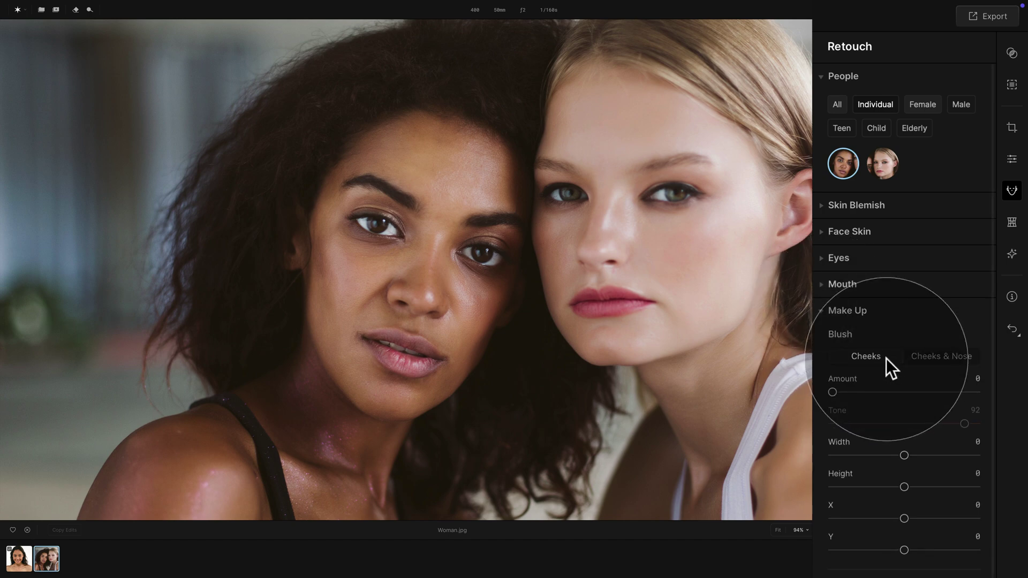
scroll(877, 348, "down", 5)
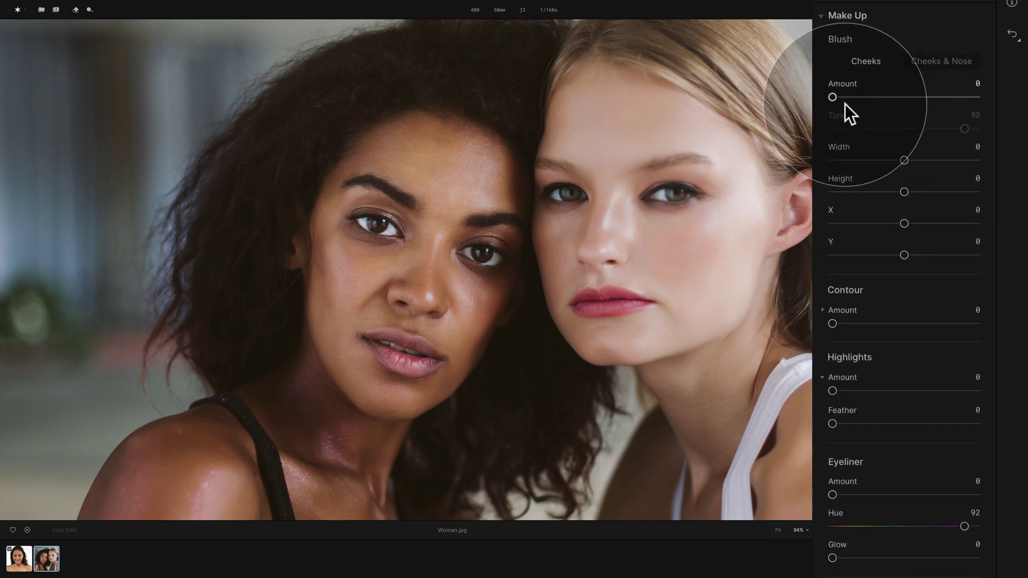
left_click_drag(832, 97, 882, 96)
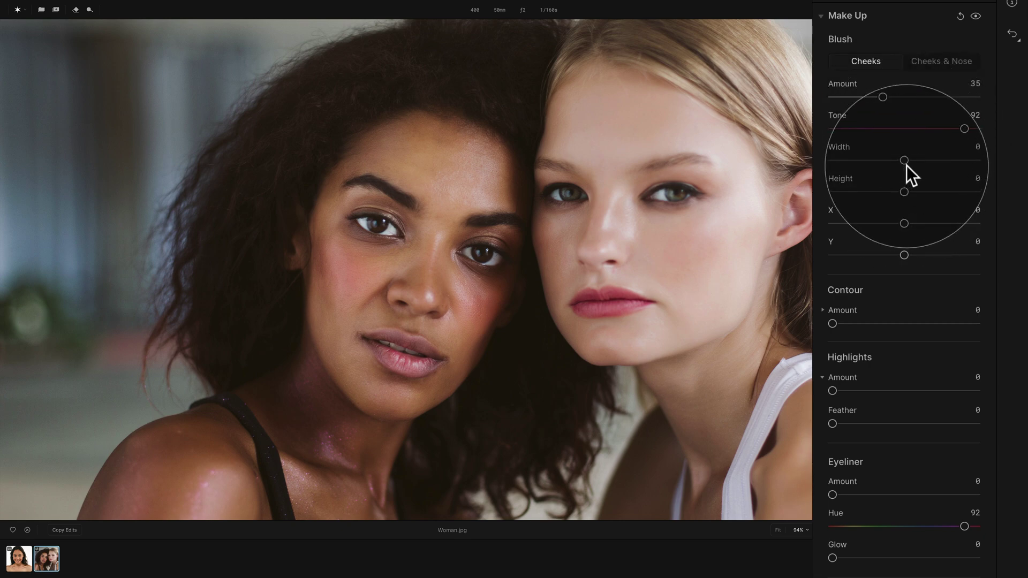
Contour the dark-haired woman's face with amount 30 and feather 20.
scroll(881, 121, "down", 1)
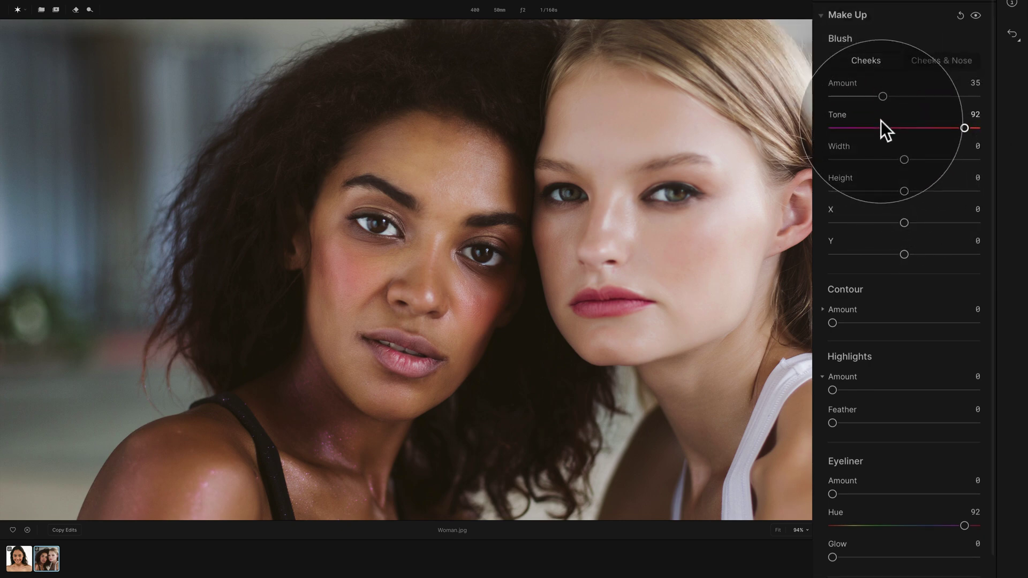
scroll(863, 219, "down", 2)
left_click_drag(834, 256, 863, 256)
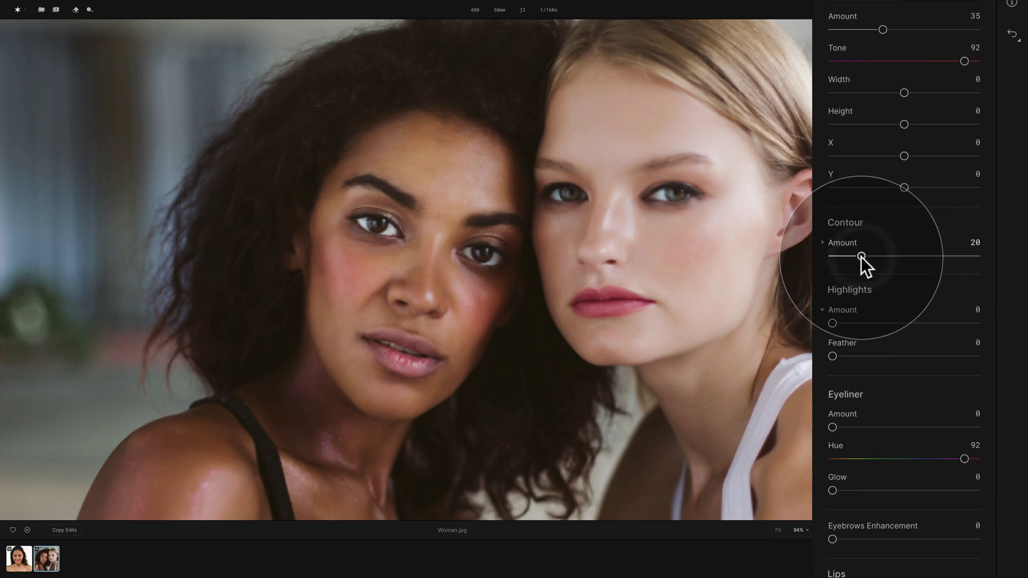
left_click(823, 242)
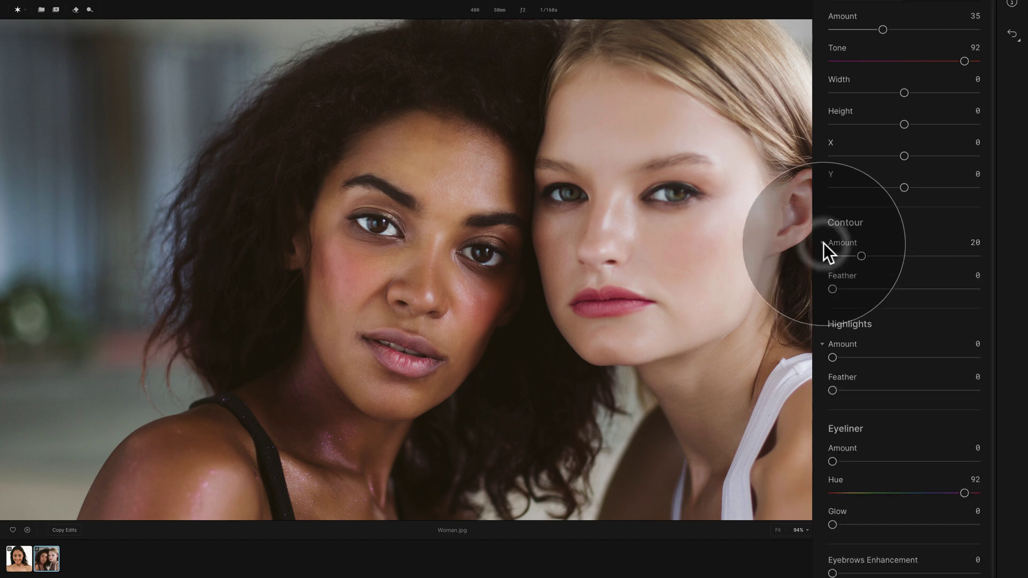
left_click_drag(860, 257, 878, 255)
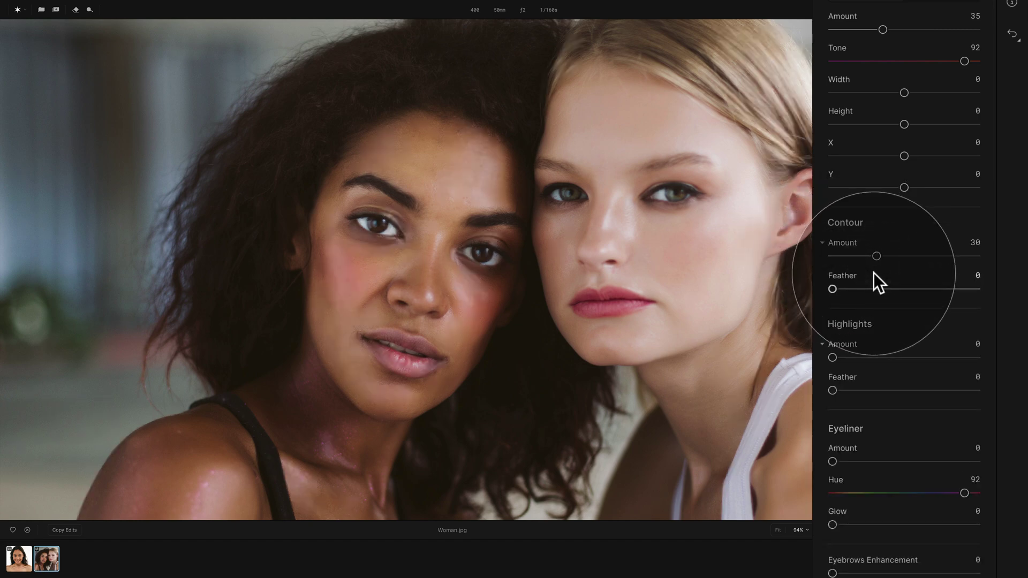
left_click_drag(853, 288, 861, 288)
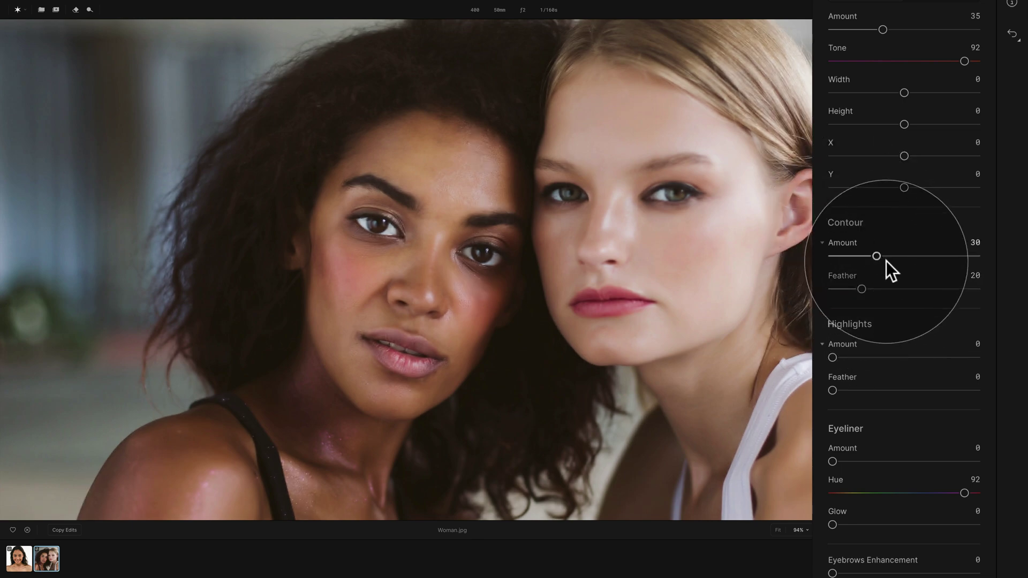
Set the dark-haired woman's eyeliner to amount 54, hue 69 and glow 29, and her lip saturation to 35.
scroll(885, 261, "down", 3)
mouse_move(833, 279)
left_mouse_down()
mouse_move(908, 279)
mouse_move(832, 288)
left_mouse_up()
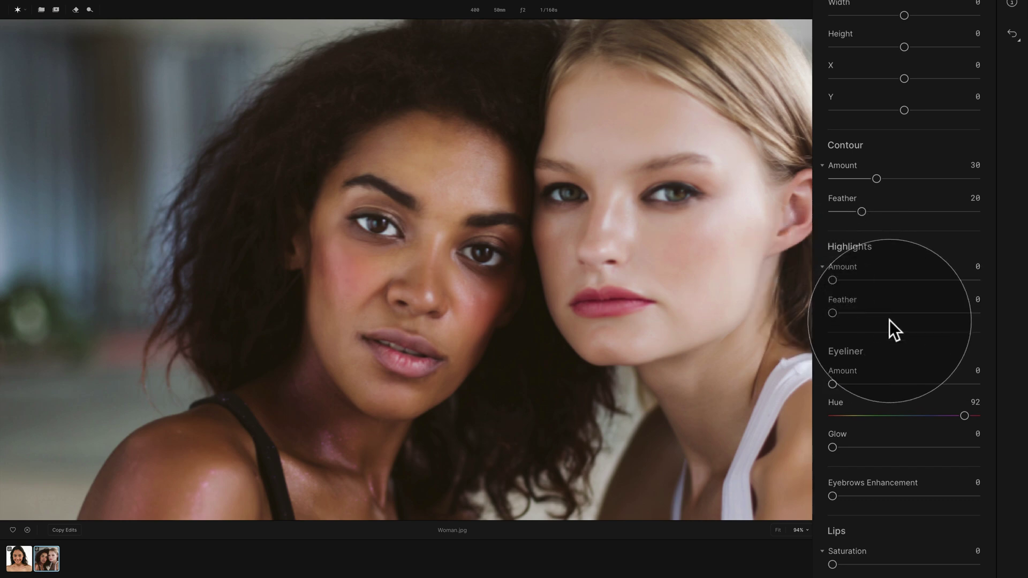
left_click_drag(832, 384, 964, 379)
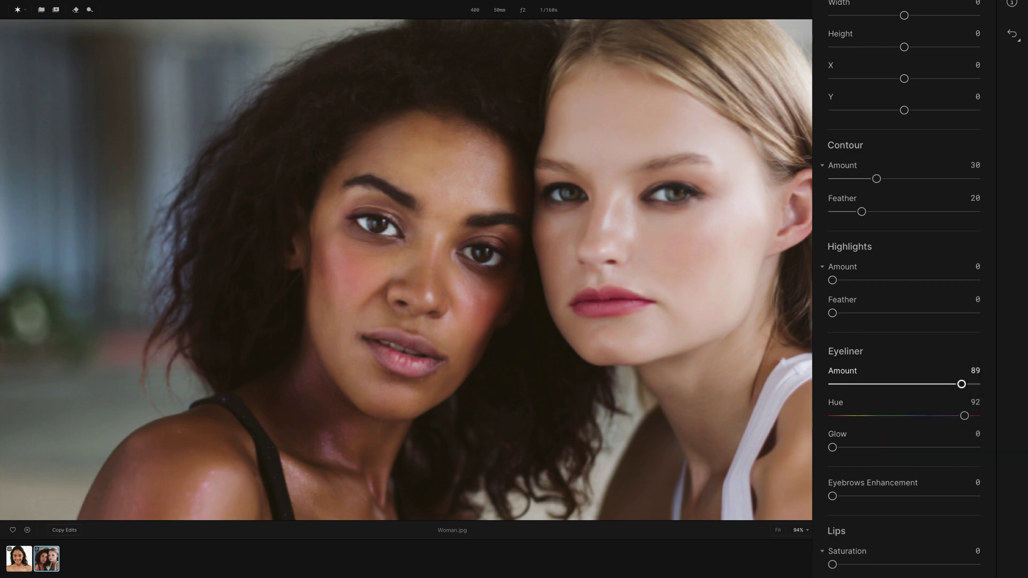
left_click(964, 415)
left_click_drag(962, 415, 932, 416)
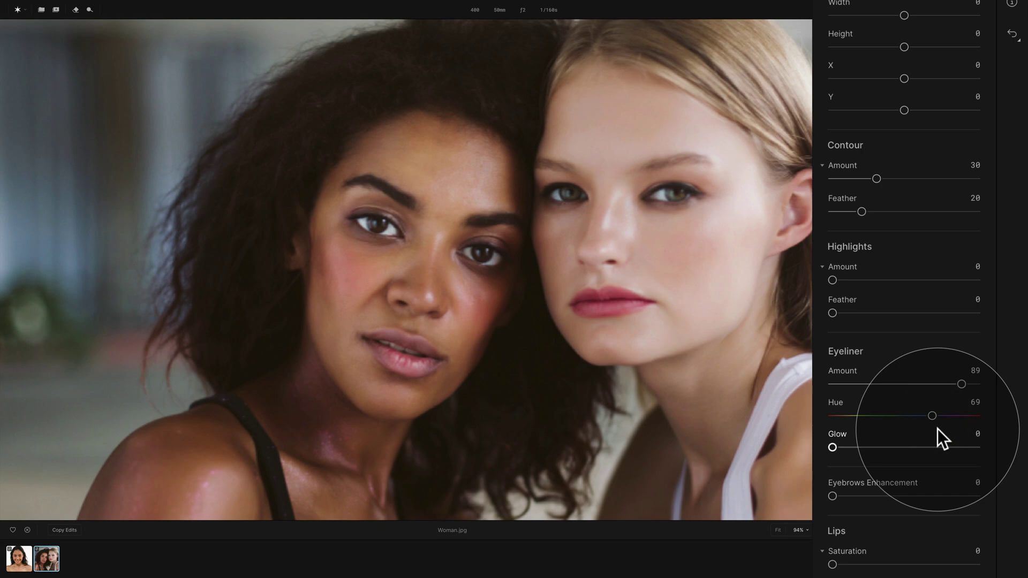
left_click_drag(933, 383, 908, 384)
left_click_drag(881, 446, 873, 447)
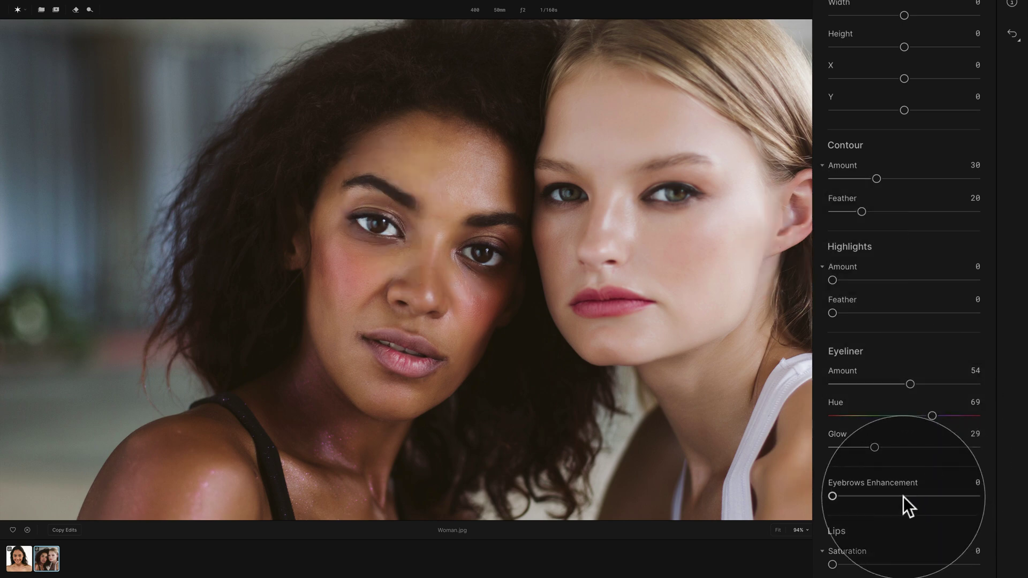
scroll(856, 556, "down", 3)
left_click_drag(865, 488, 881, 488)
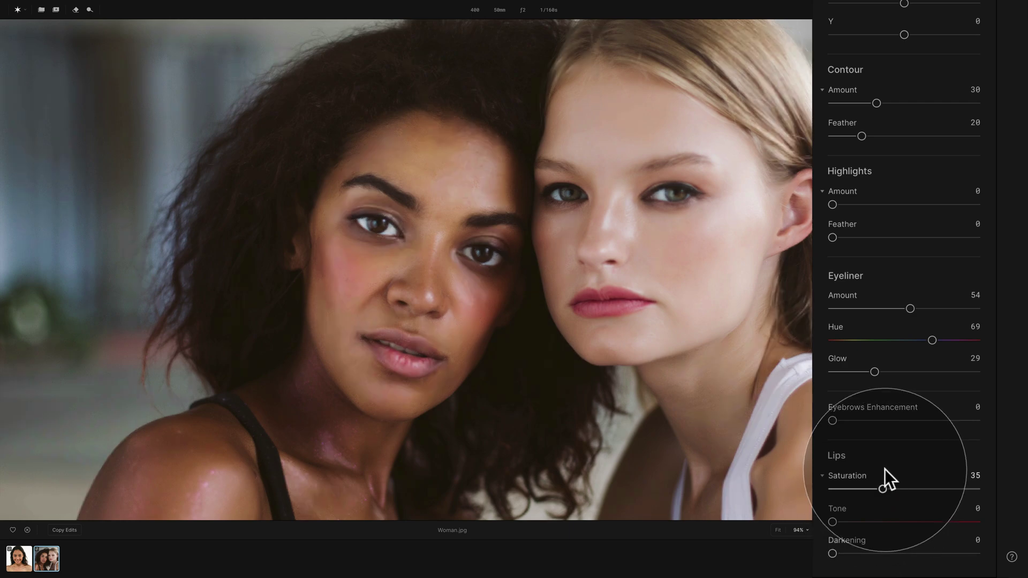
Select the blonde woman's face and give her cheeks blush with amount 31, tone 0 and width 20.
scroll(884, 469, "up", 10)
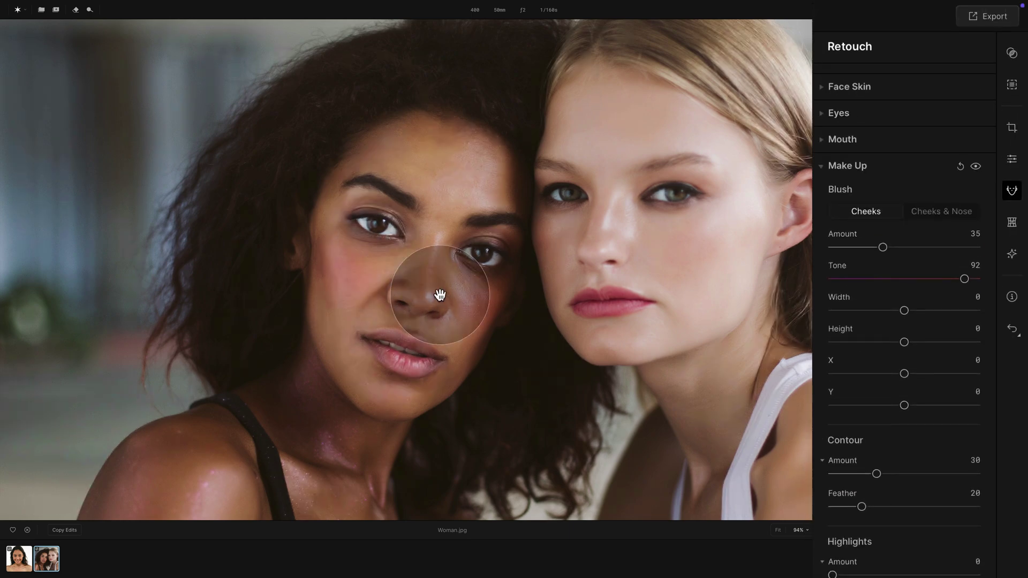
scroll(905, 161, "up", 5)
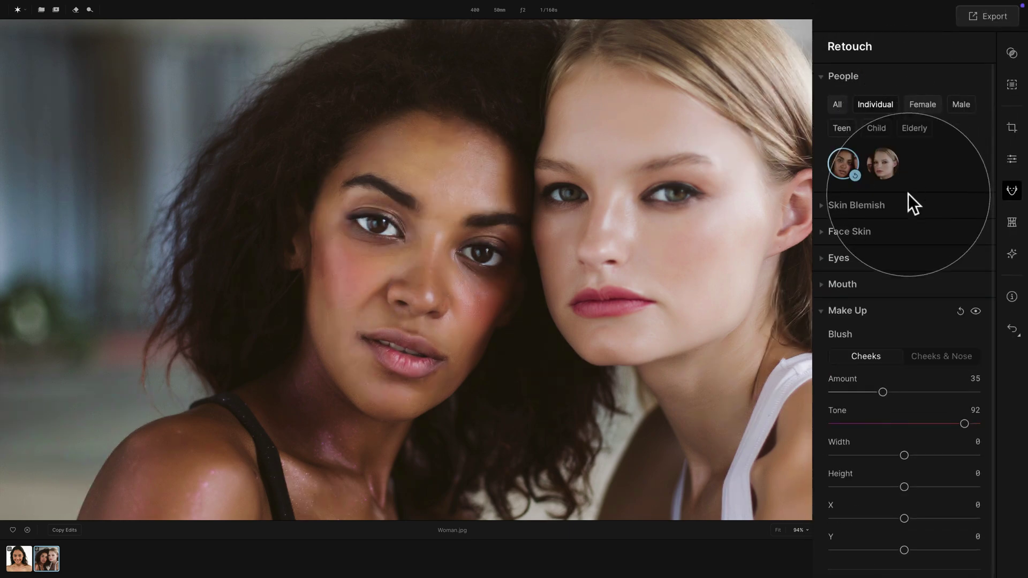
left_click(883, 160)
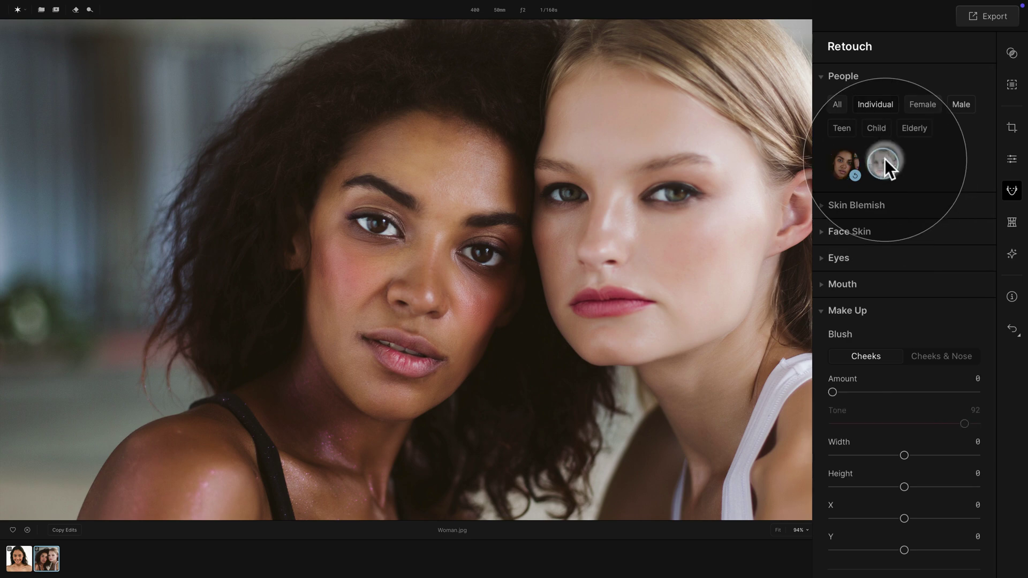
scroll(927, 270, "down", 4)
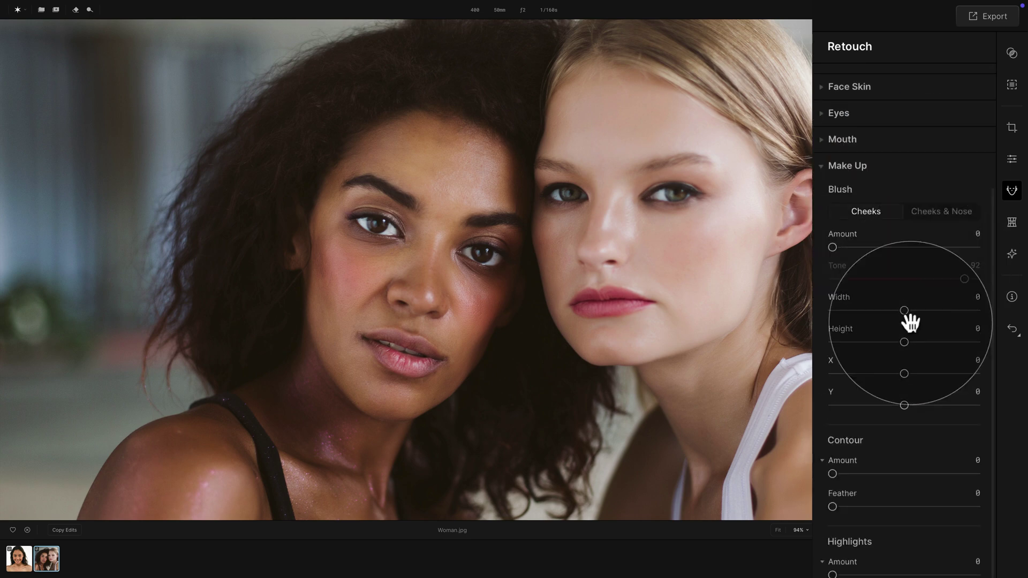
mouse_move(876, 247)
left_mouse_down()
mouse_move(891, 243)
mouse_move(875, 243)
left_mouse_up()
scroll(917, 195, "down", 3)
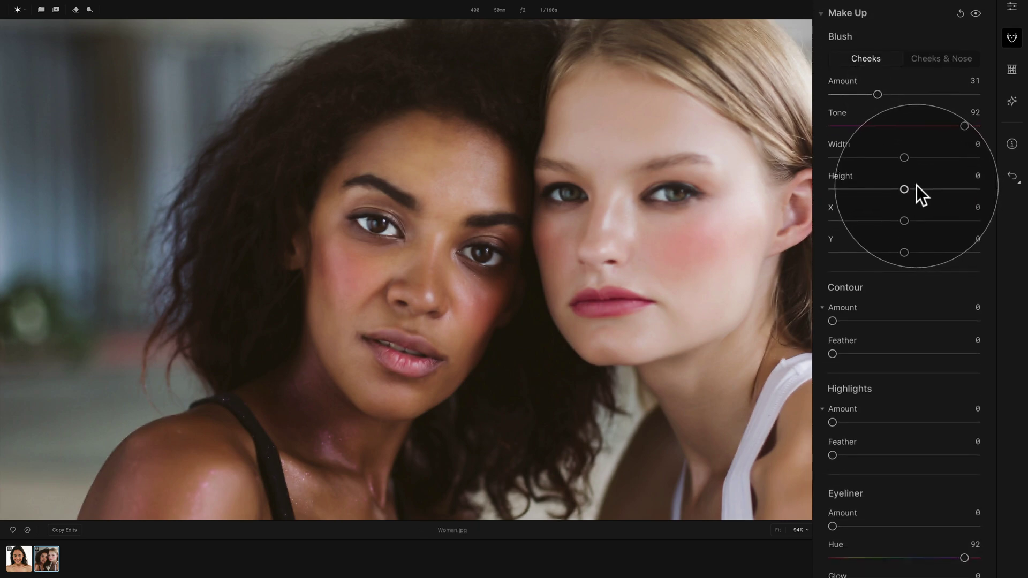
left_click_drag(965, 124, 833, 130)
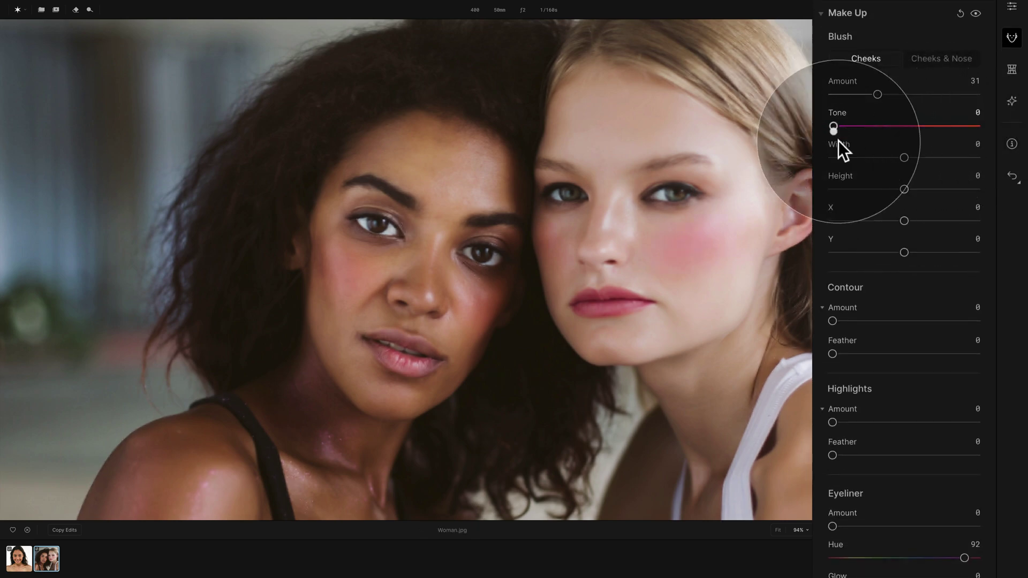
mouse_move(904, 157)
left_mouse_down()
mouse_move(917, 159)
mouse_move(882, 158)
mouse_move(929, 162)
mouse_move(918, 162)
left_mouse_up()
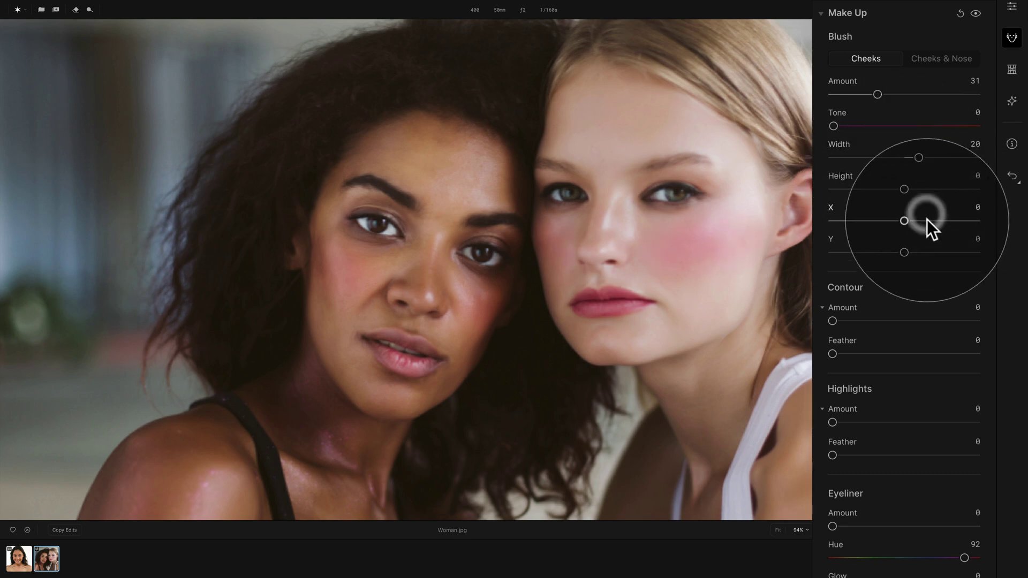
Set the blonde woman's contour to amount 51 with feather 18, and her highlights to amount 22 with feather 13.
left_click(872, 320)
left_click_drag(891, 316, 907, 316)
left_click(859, 354)
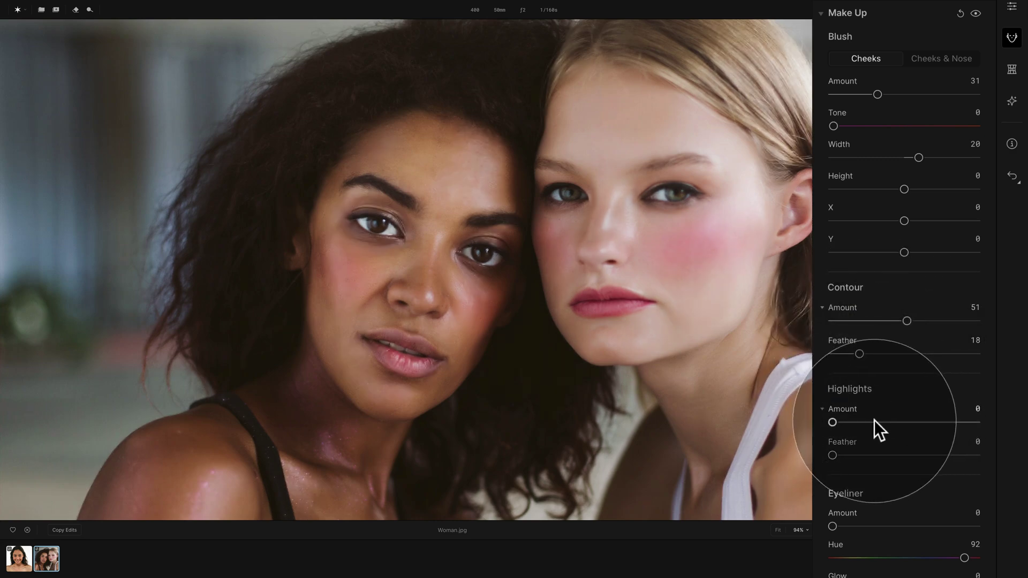
left_click_drag(895, 422, 865, 422)
left_click(852, 455)
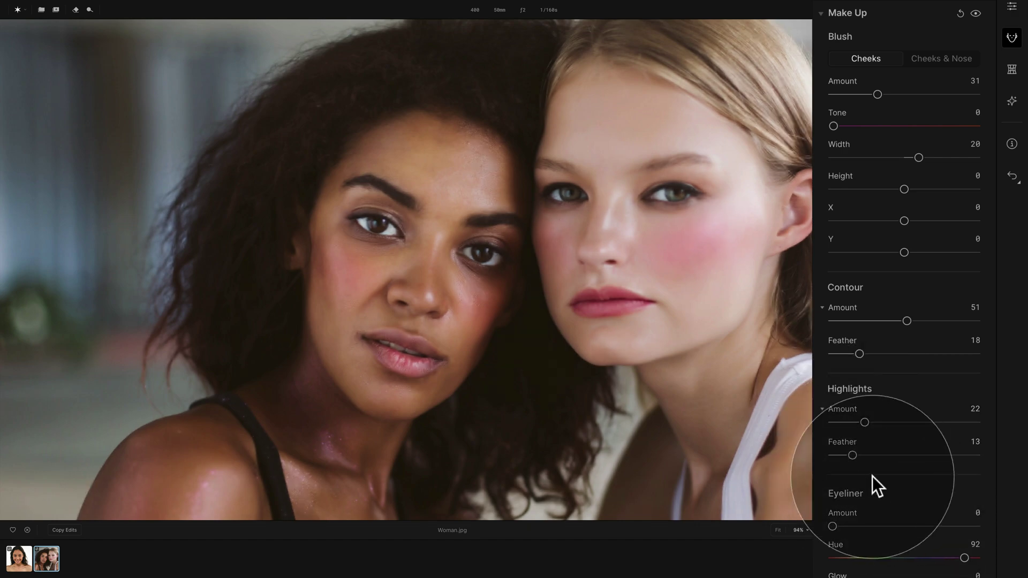
Set the blonde woman's Eyebrows Enhancement to 51 and her lips to saturation 14, tone 100 and darkening 15.
scroll(864, 527, "down", 5)
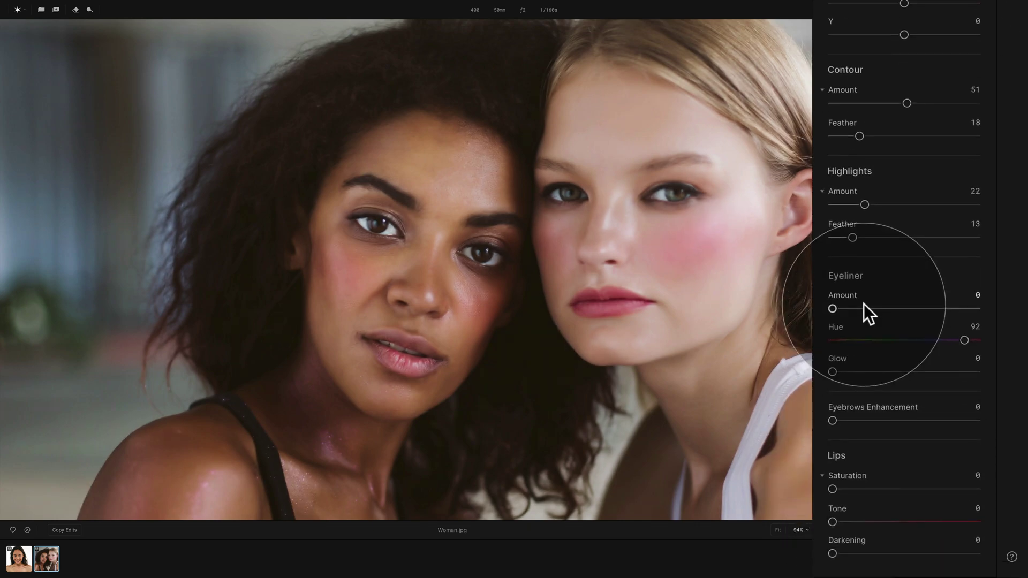
left_click_drag(859, 422, 914, 419)
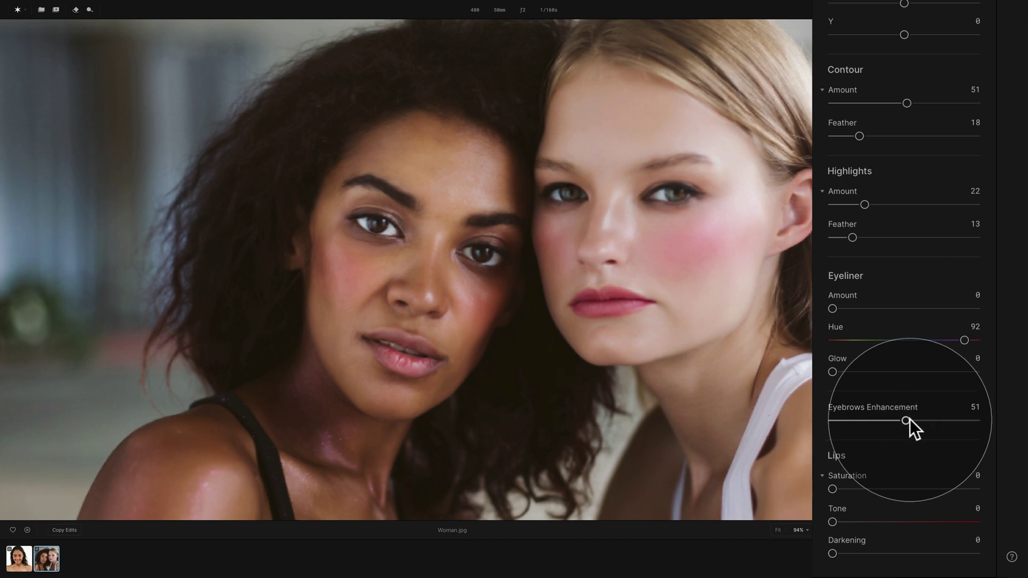
left_click_drag(862, 488, 875, 488)
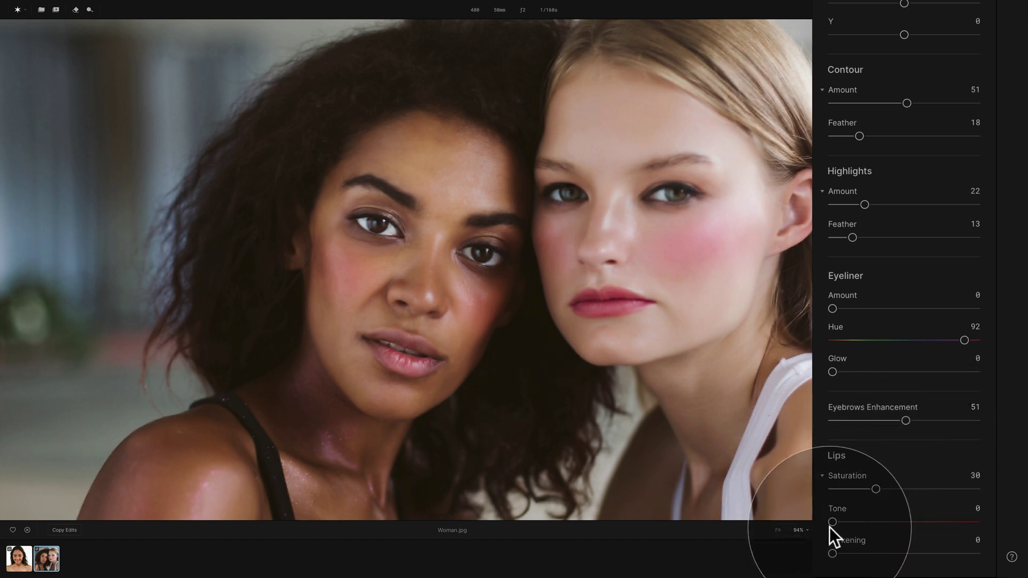
left_click_drag(832, 521, 975, 522)
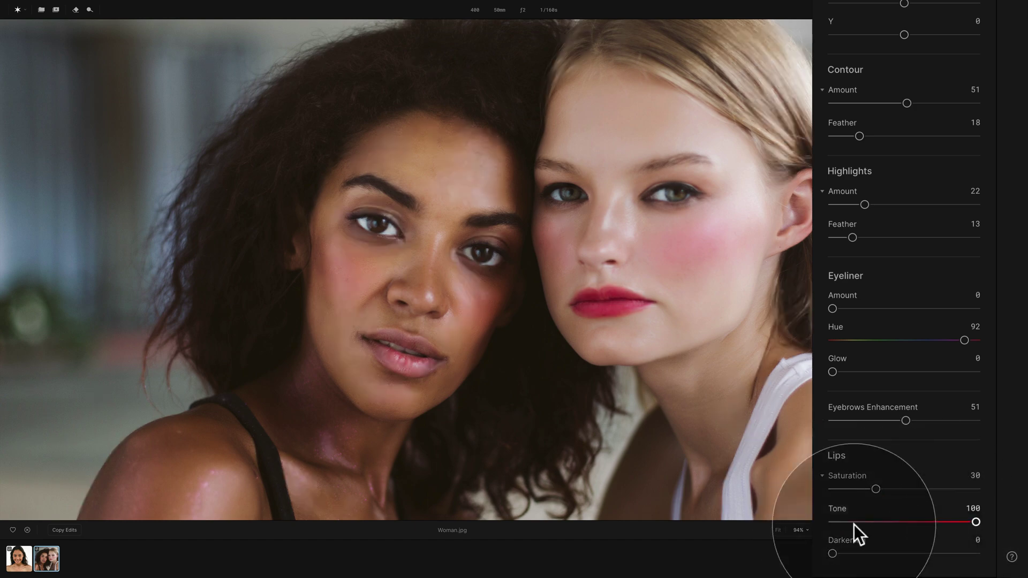
left_click_drag(832, 553, 853, 554)
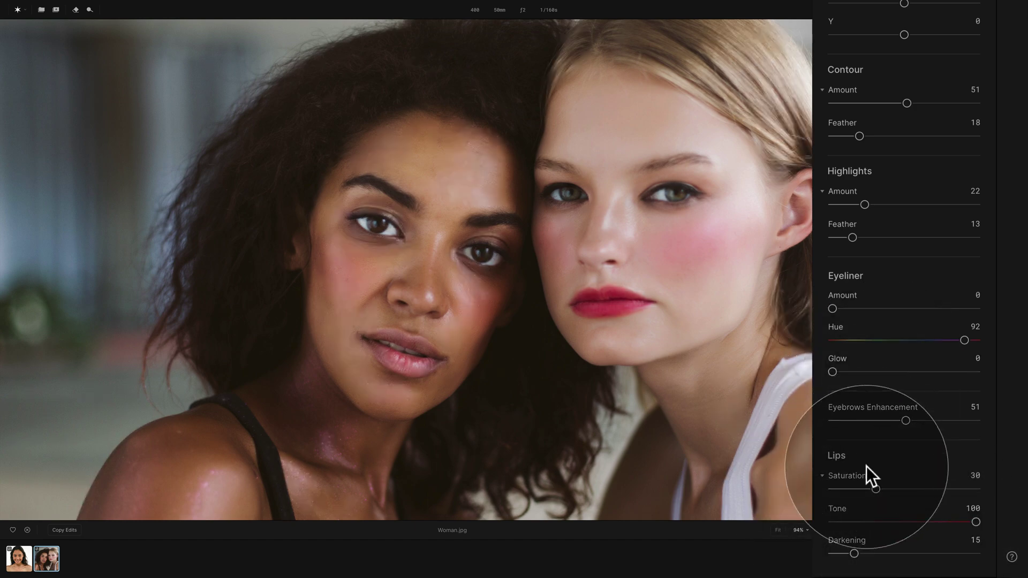
left_click(852, 489)
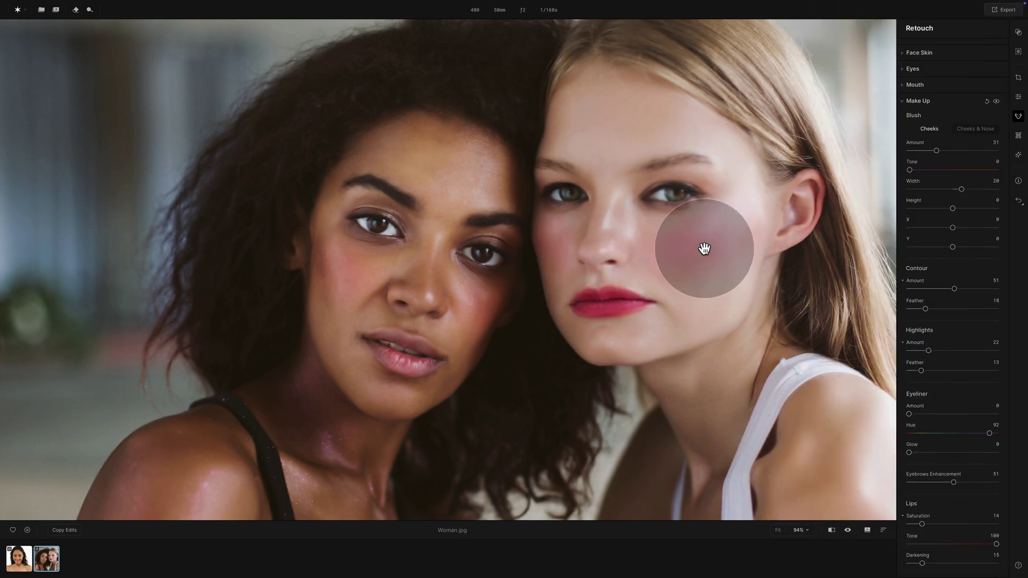
left_click(704, 246)
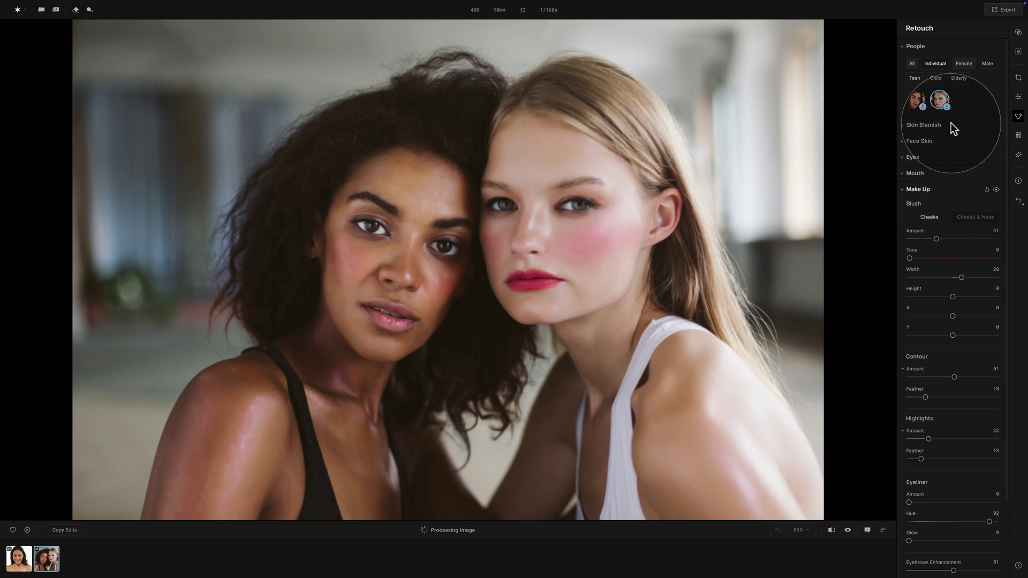
left_click(940, 99)
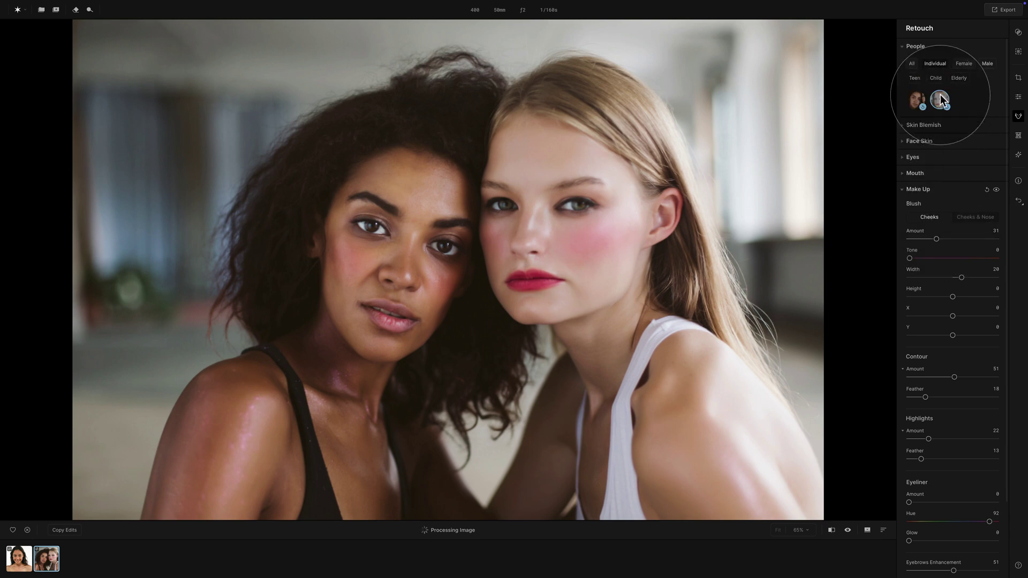
left_click(911, 100)
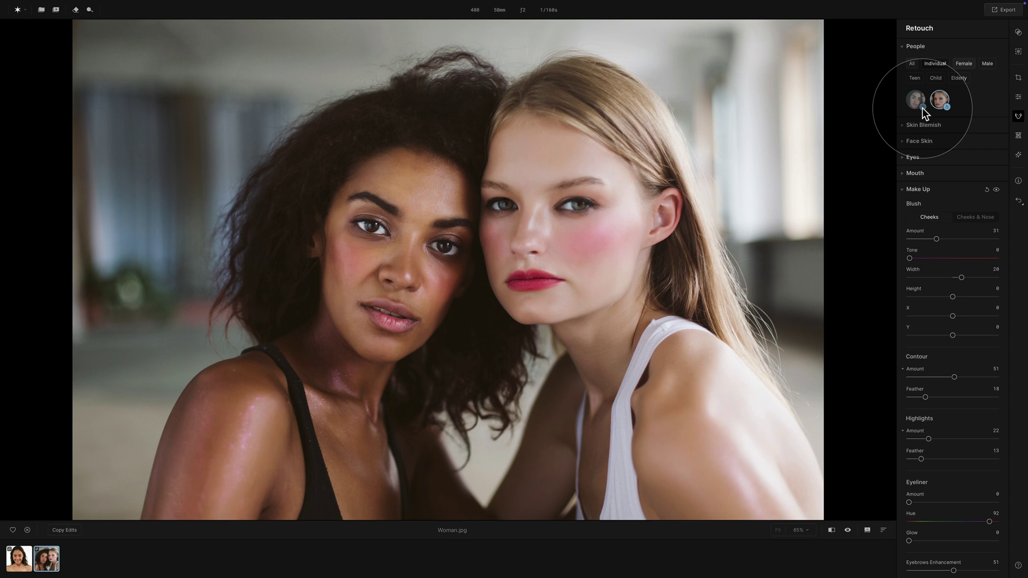
left_click(924, 107)
left_click(924, 107)
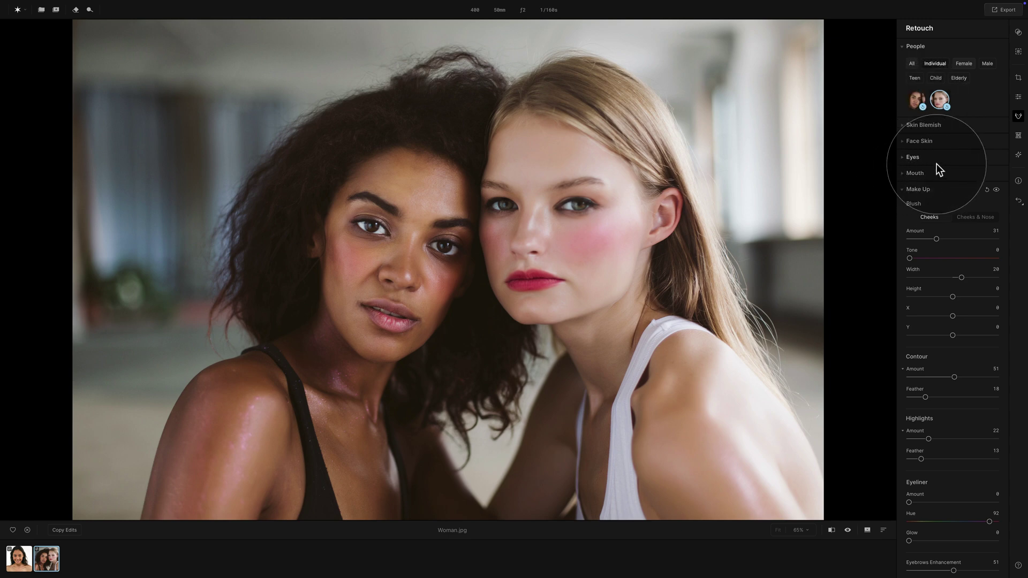
Collapse the Make Up settings and compare the two-woman photo with its unedited original, returning to the edited version.
left_click(924, 189)
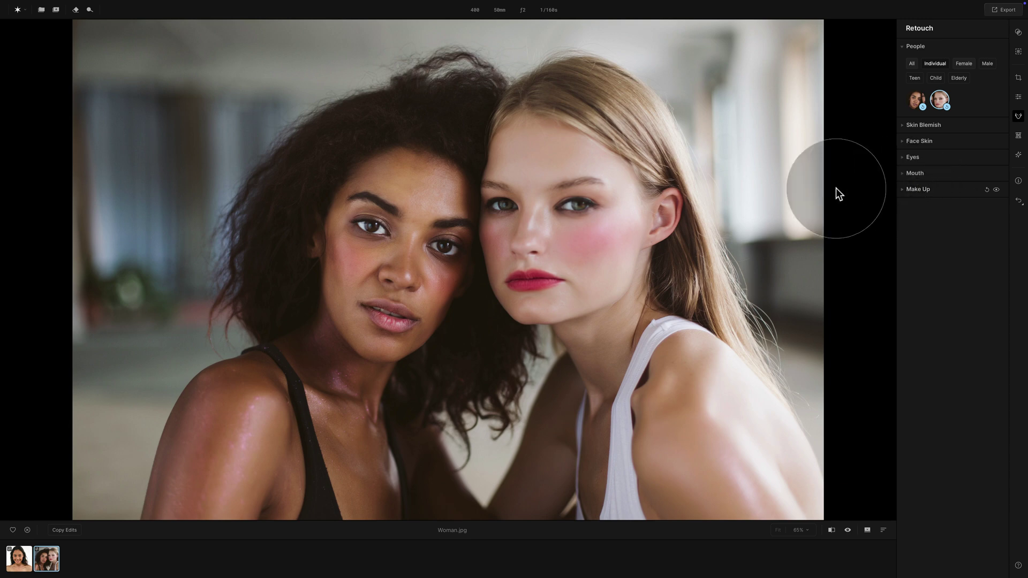
left_click(848, 531)
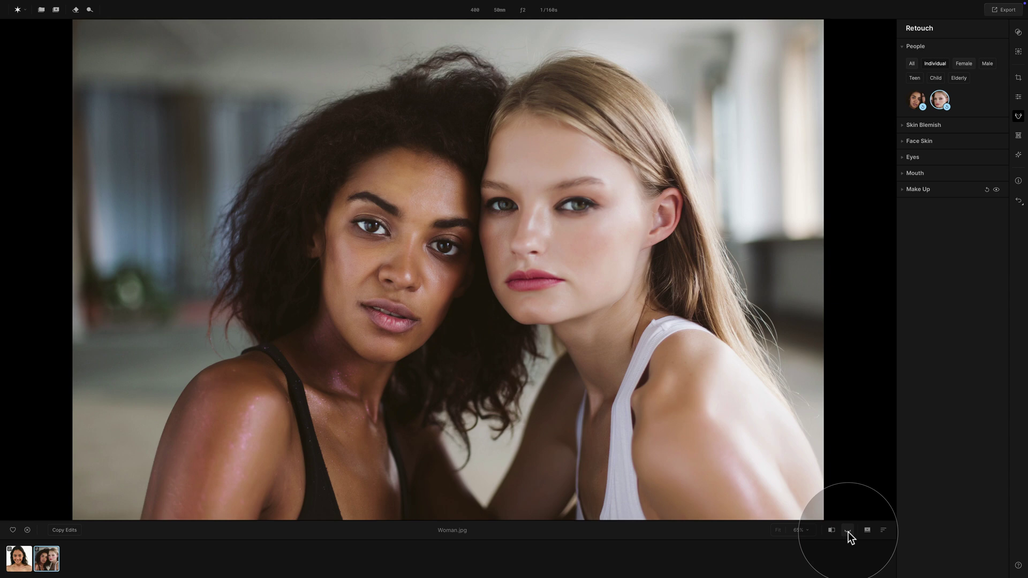
left_click(848, 532)
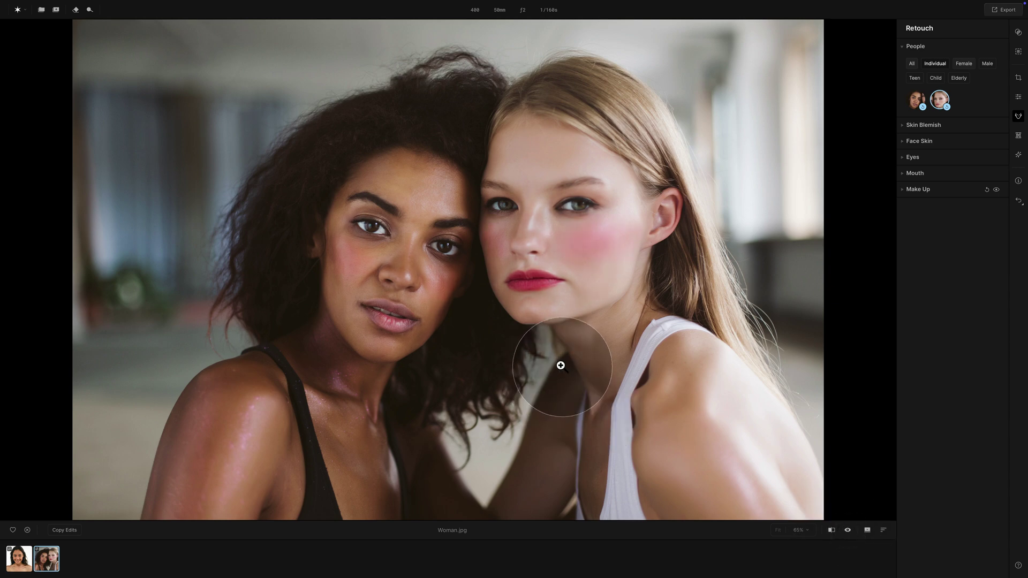